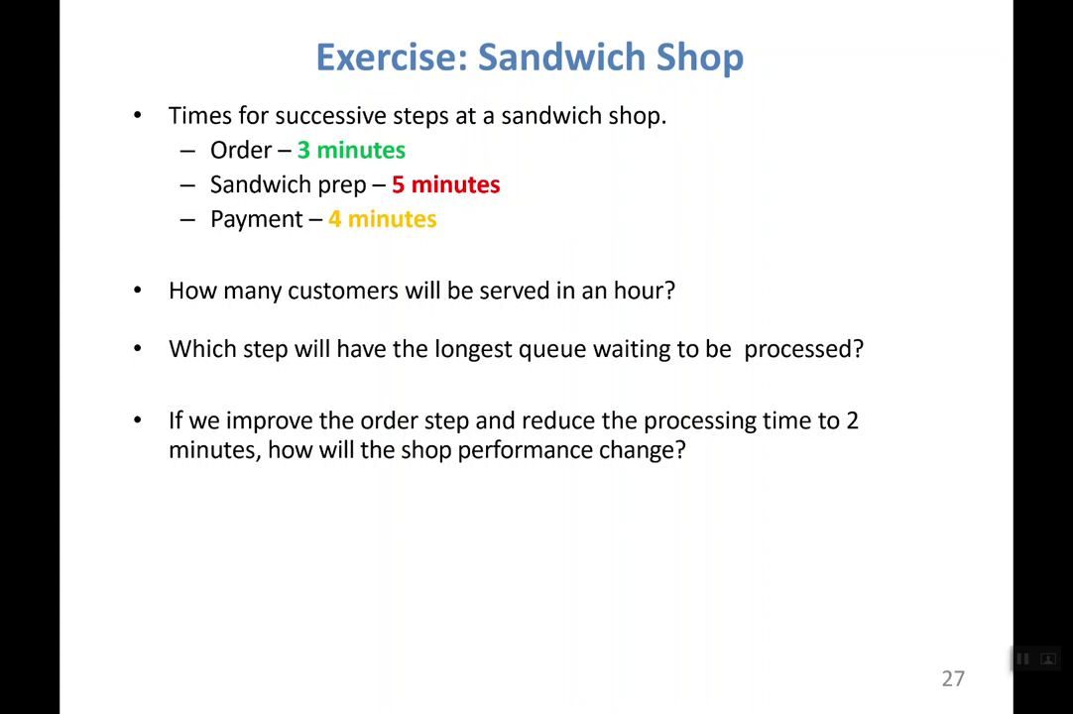
Step: Switch to ExtendSim and start the Sandwich-shop simulation with animation on, pausing it at time 0
key(alt+Tab)
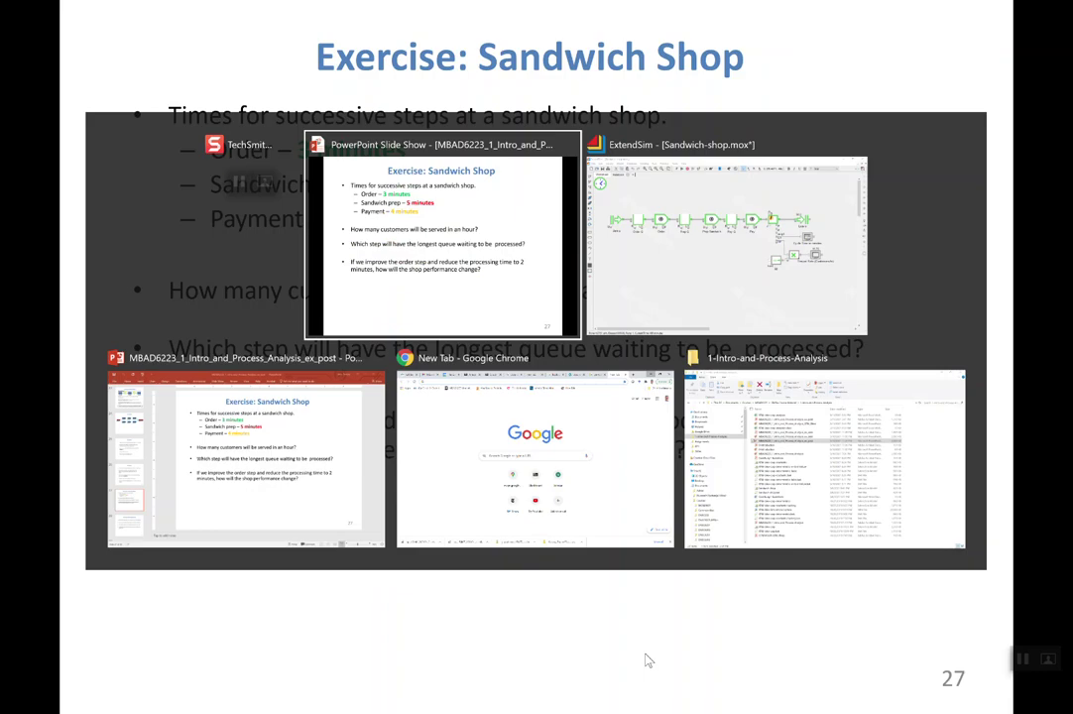
key(alt+Tab)
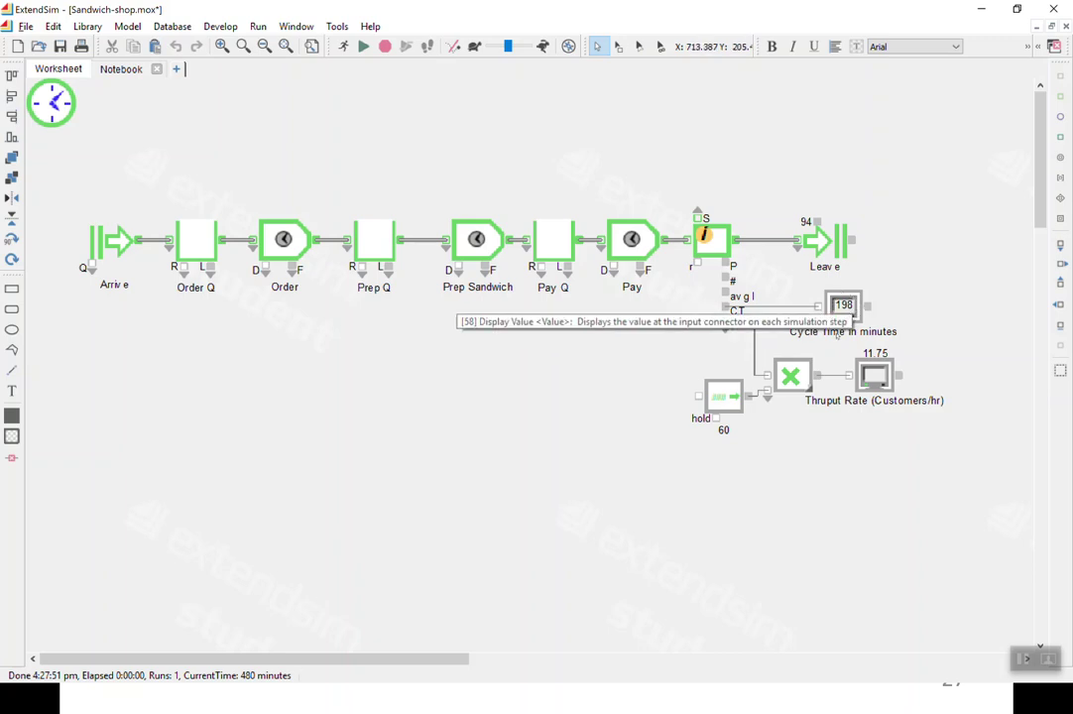
mouse_move(725, 324)
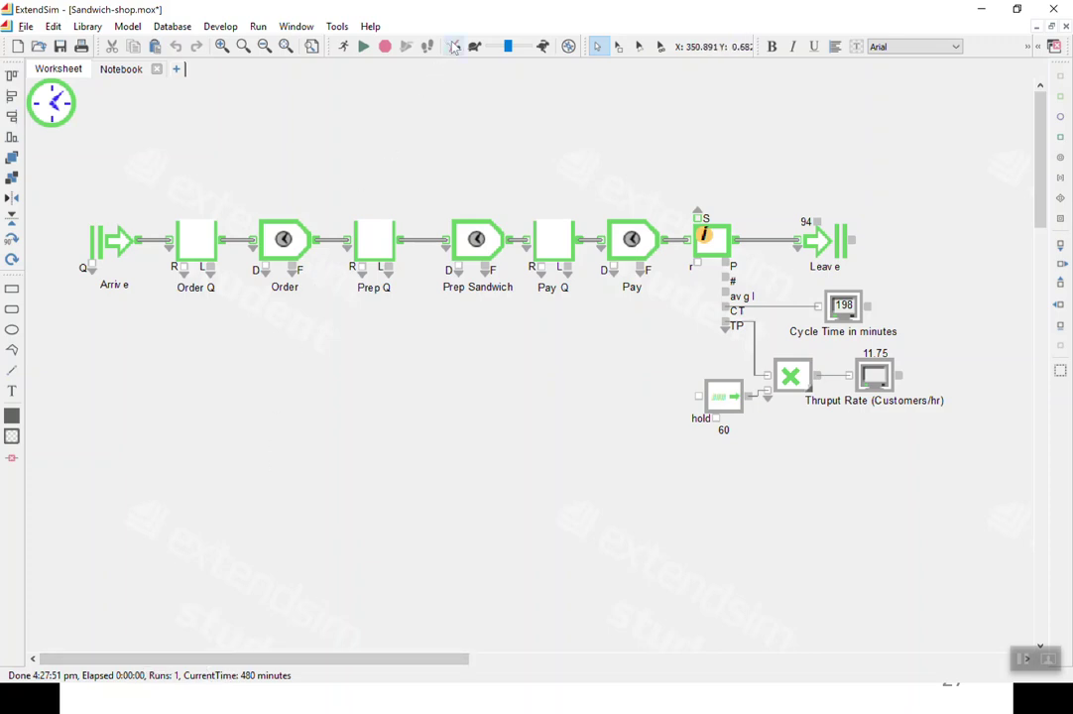
click(364, 46)
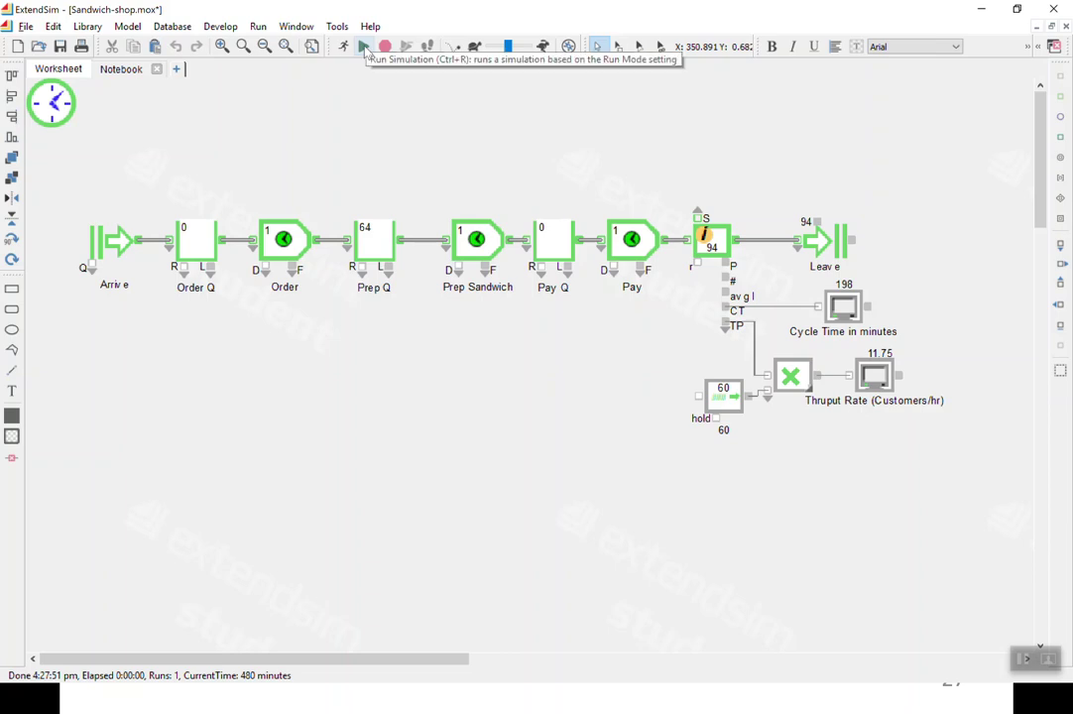
click(364, 46)
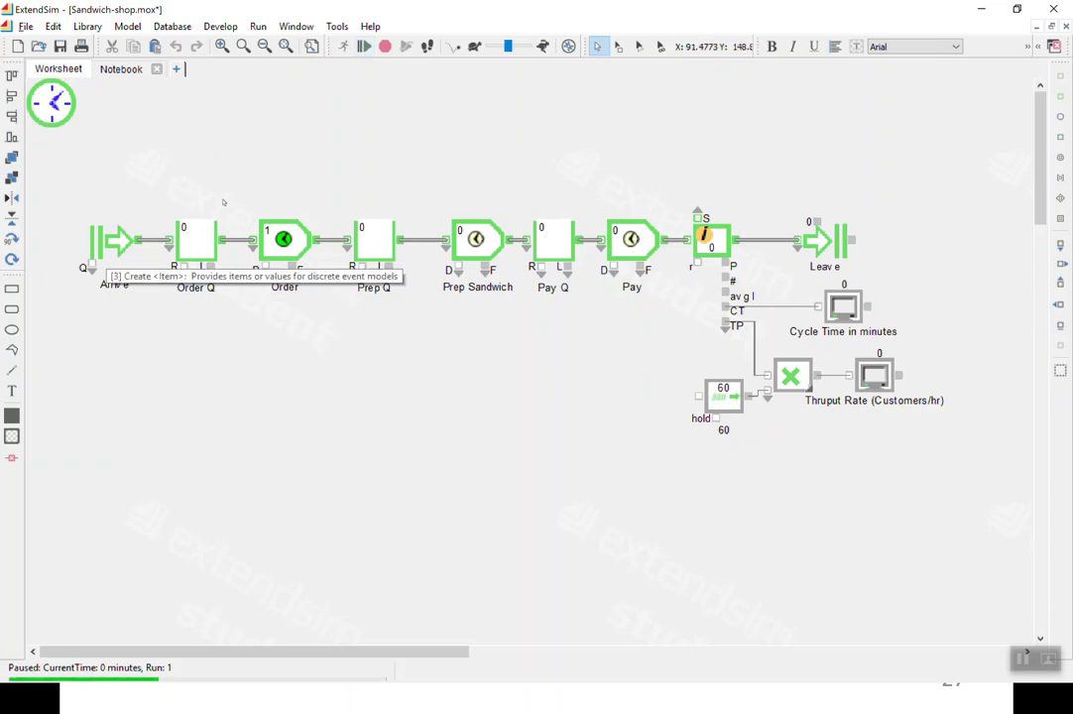
Step: Slow the simulation's animation speed down to its slowest setting
right_click(485, 56)
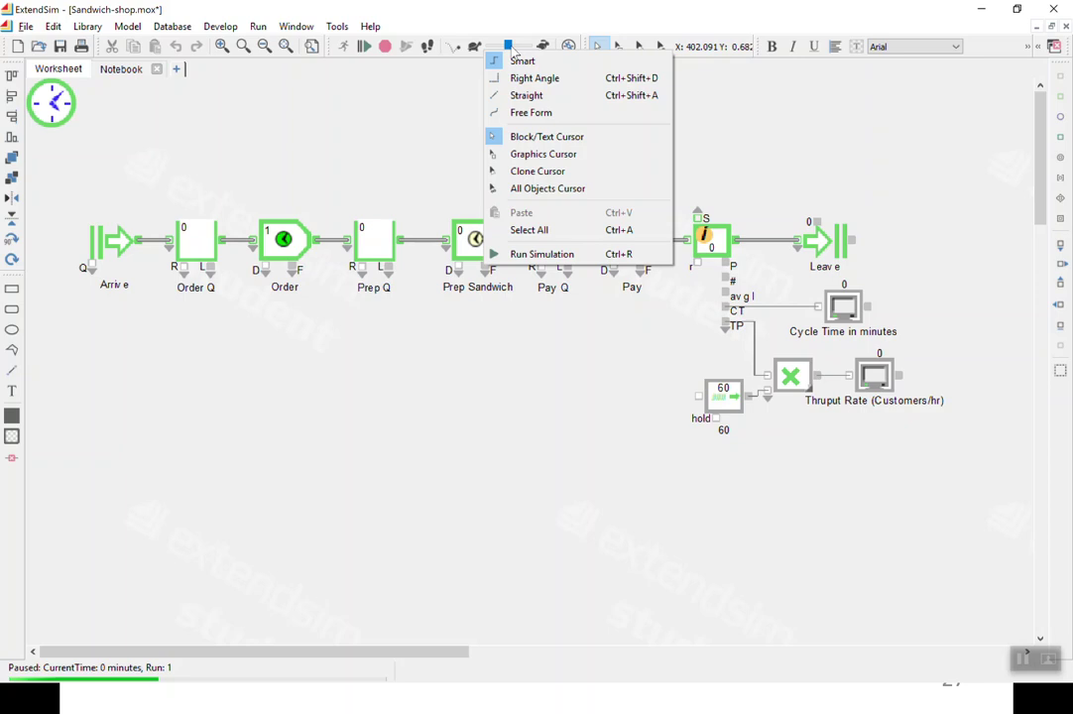
click(508, 47)
right_click(480, 51)
click(476, 50)
click(476, 49)
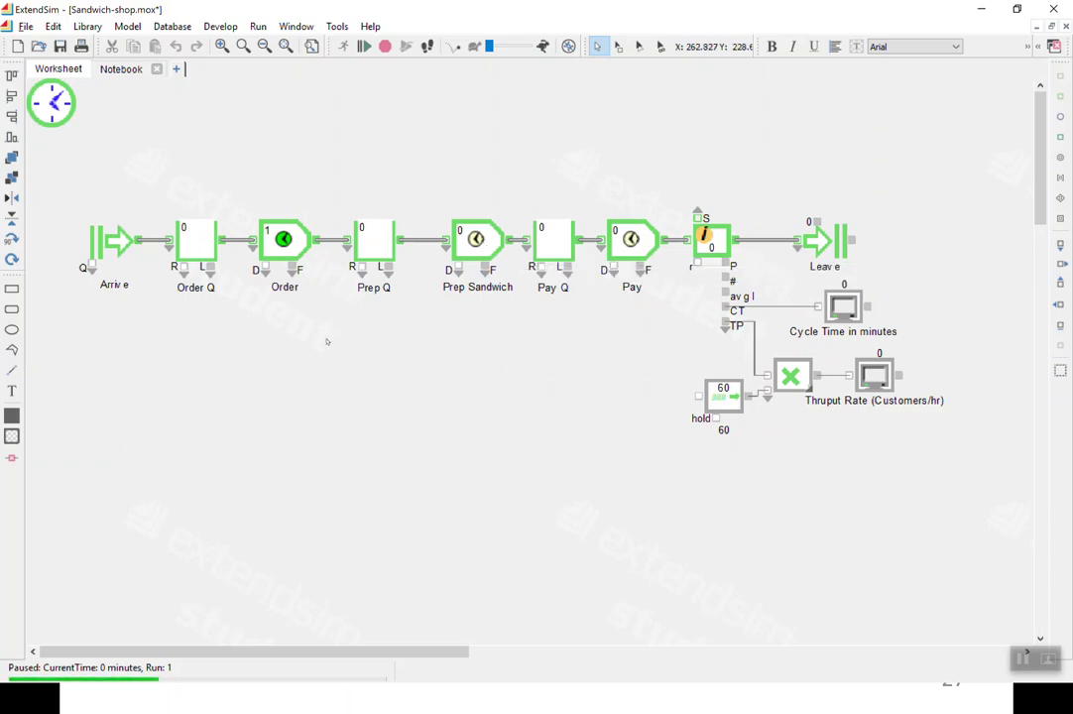
Step: Step the animated simulation forward event by event, with pauses, up to 27 minutes of simulated time
click(428, 50)
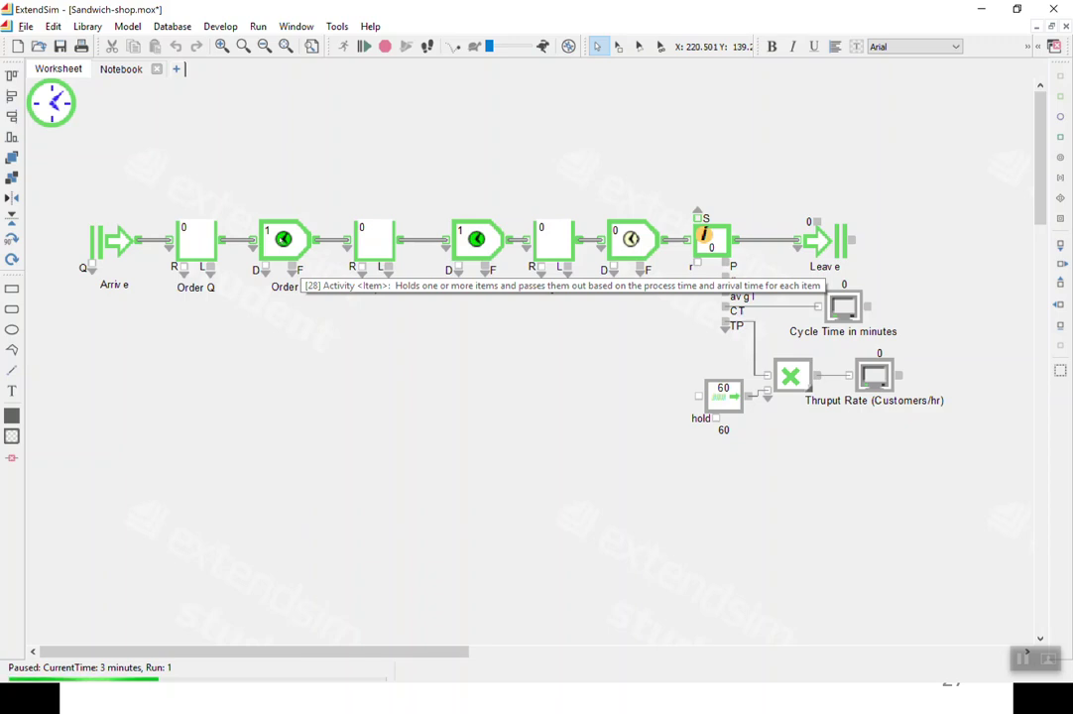
click(428, 50)
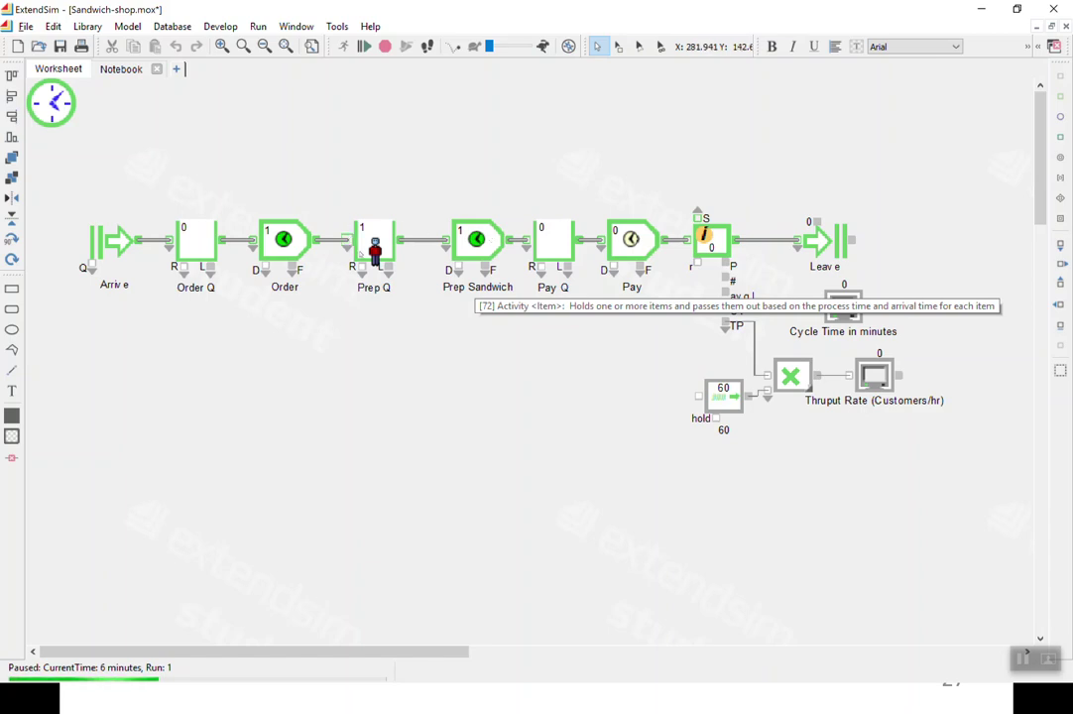
click(364, 47)
click(364, 46)
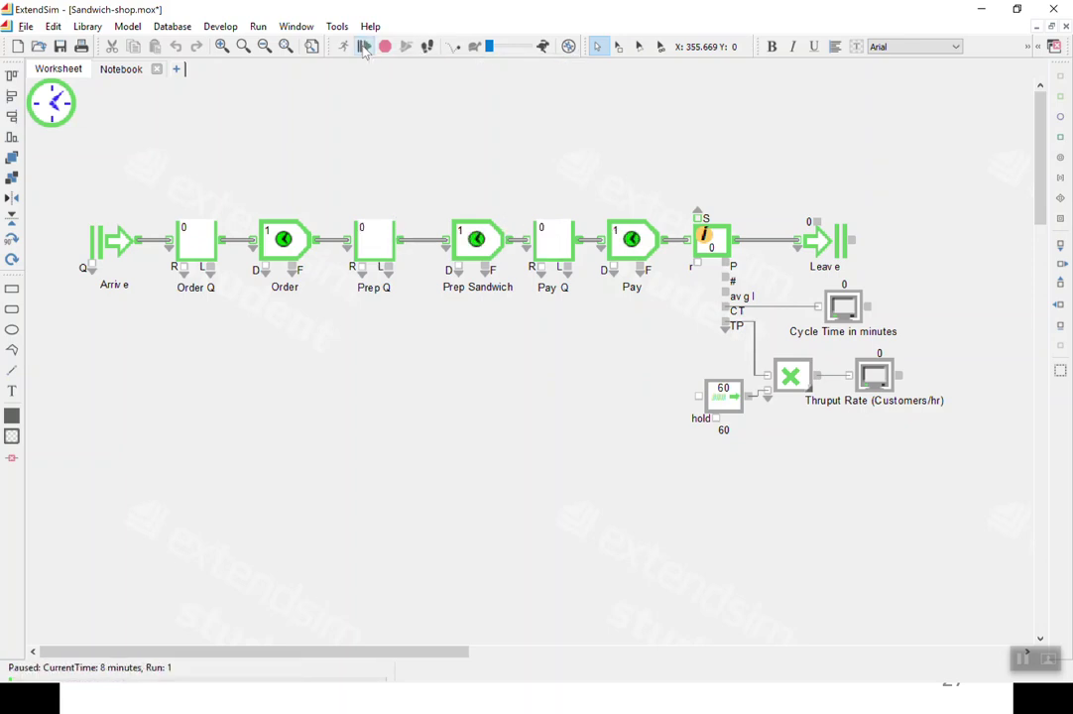
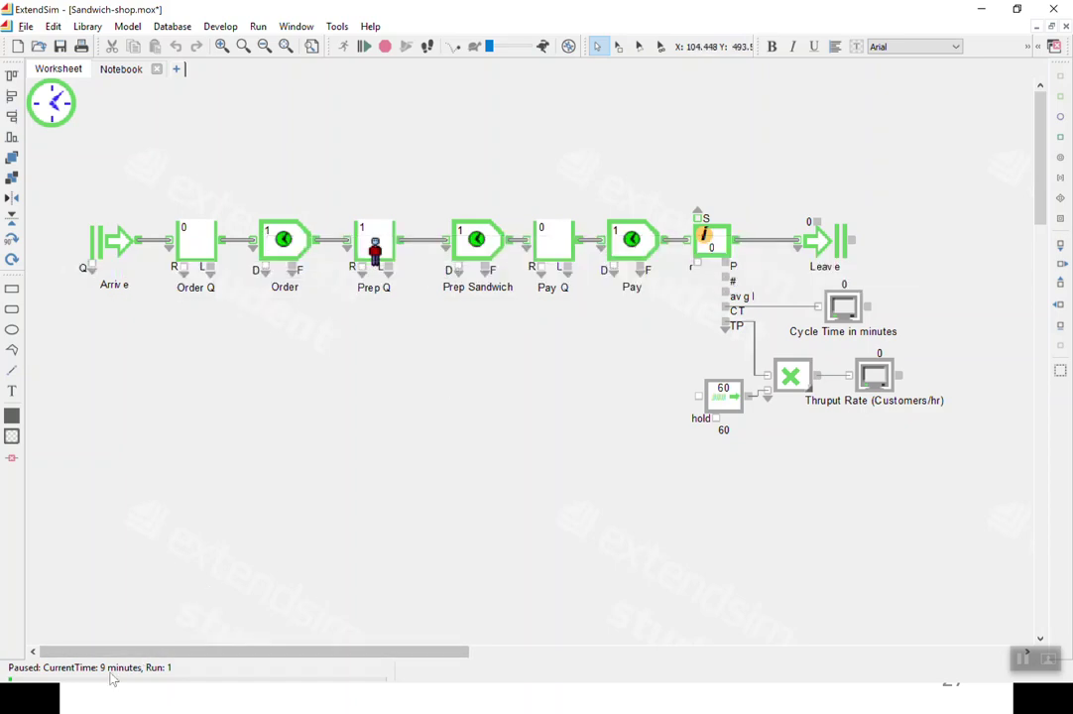
click(428, 47)
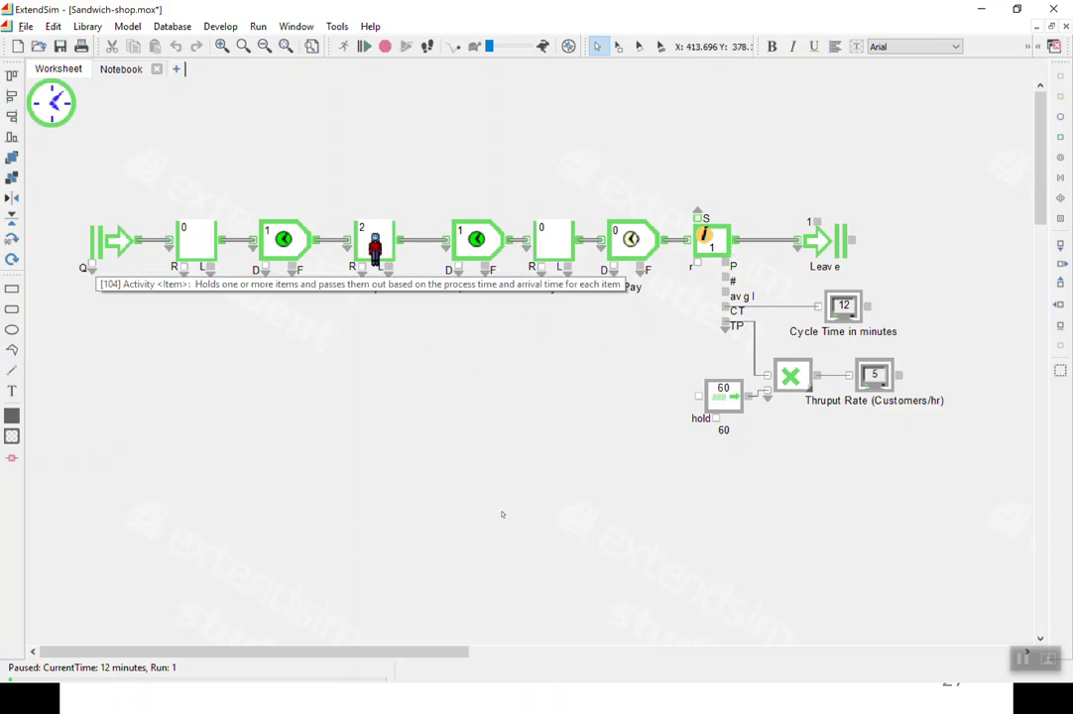
click(428, 49)
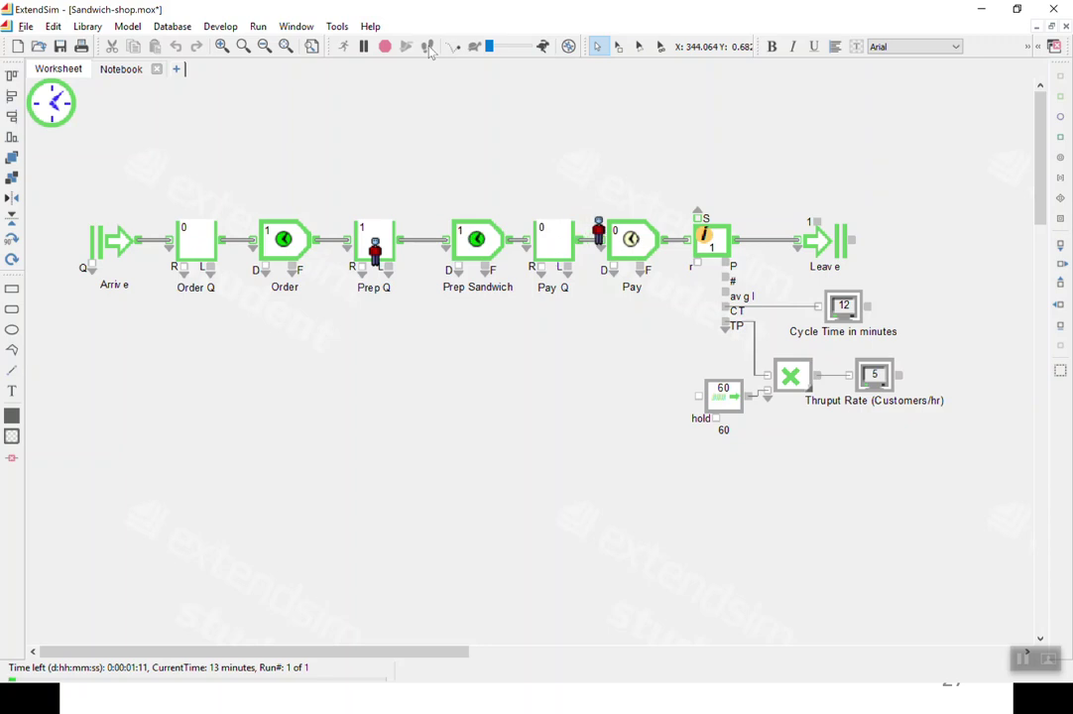
click(363, 46)
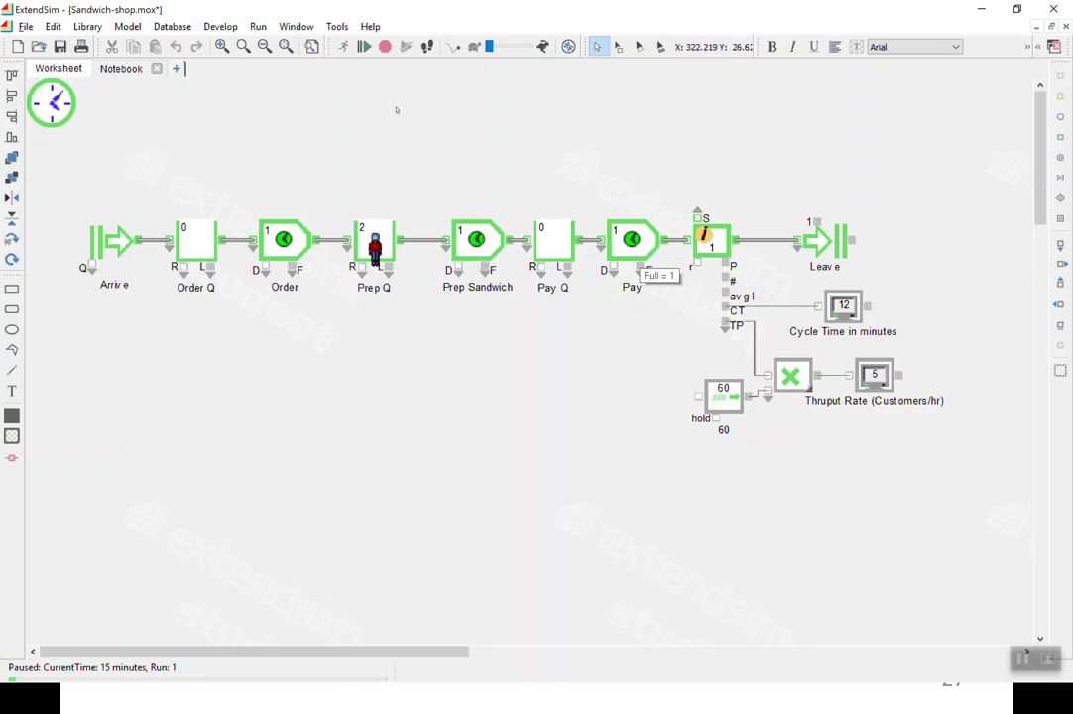
click(425, 54)
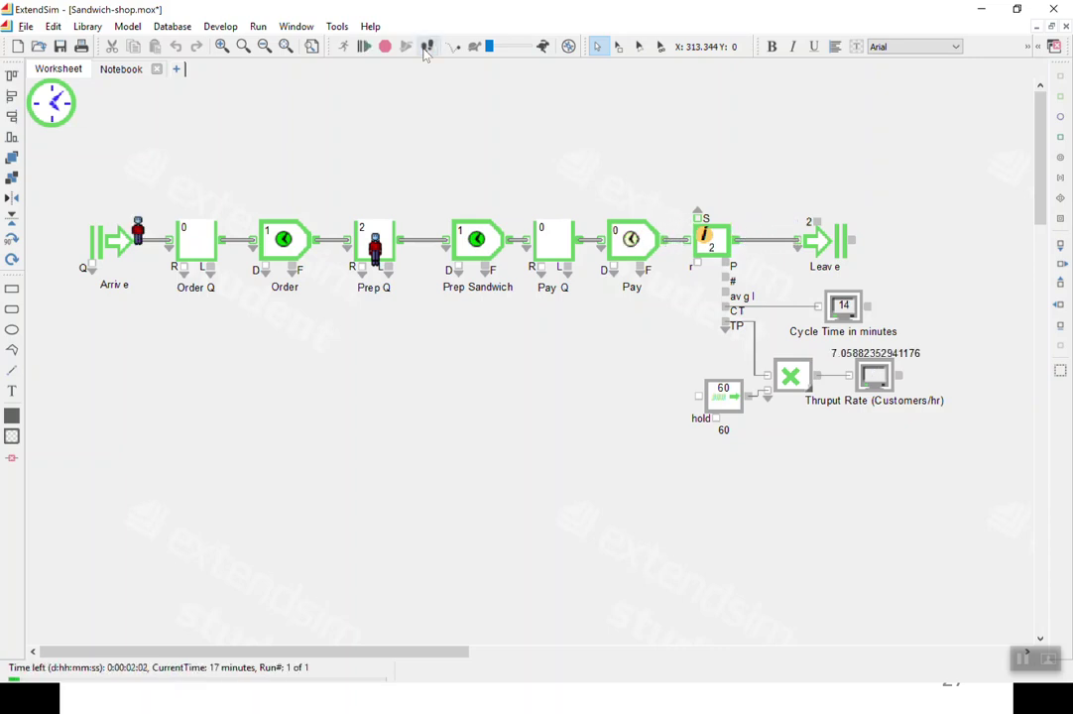
click(427, 49)
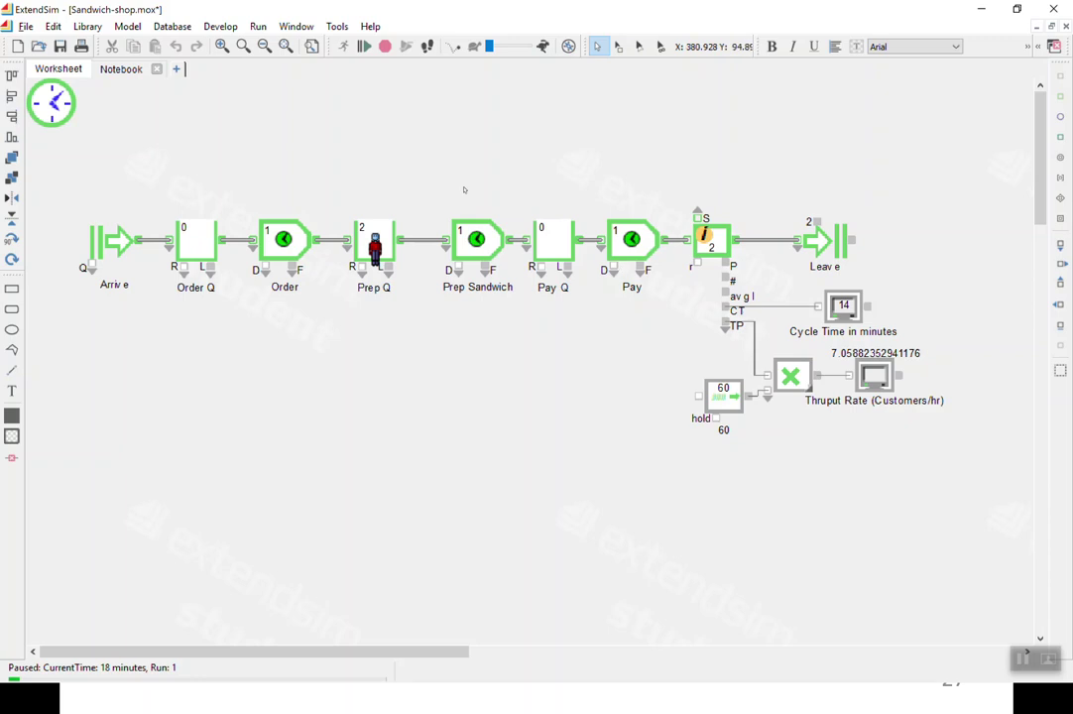
click(426, 46)
click(430, 51)
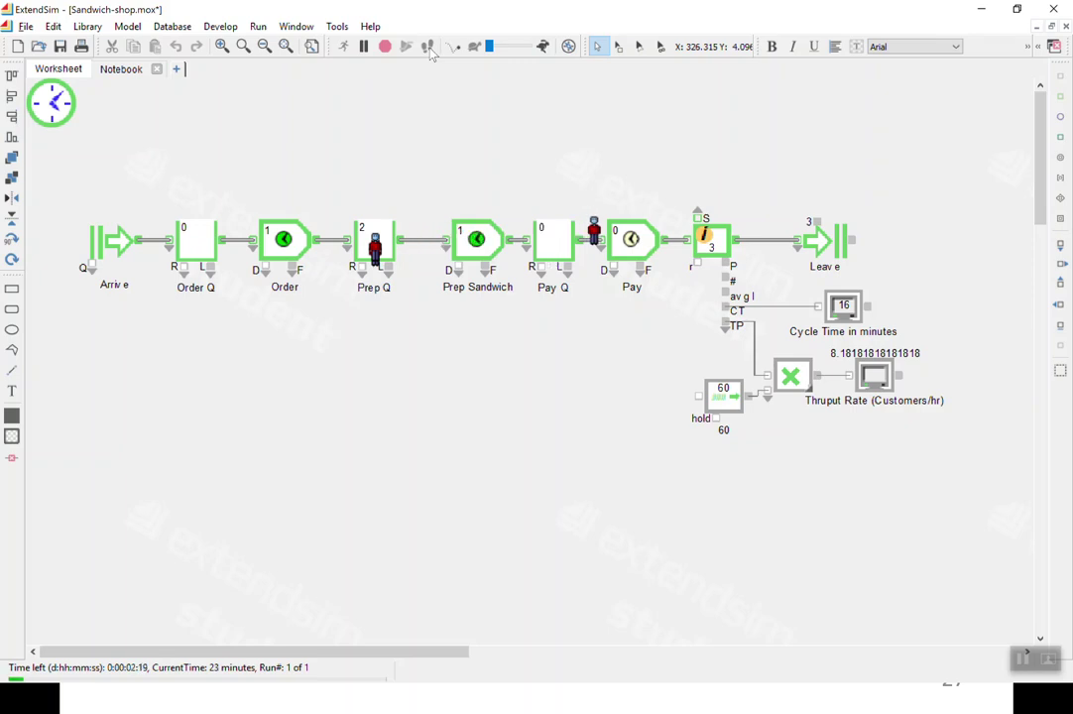
click(428, 49)
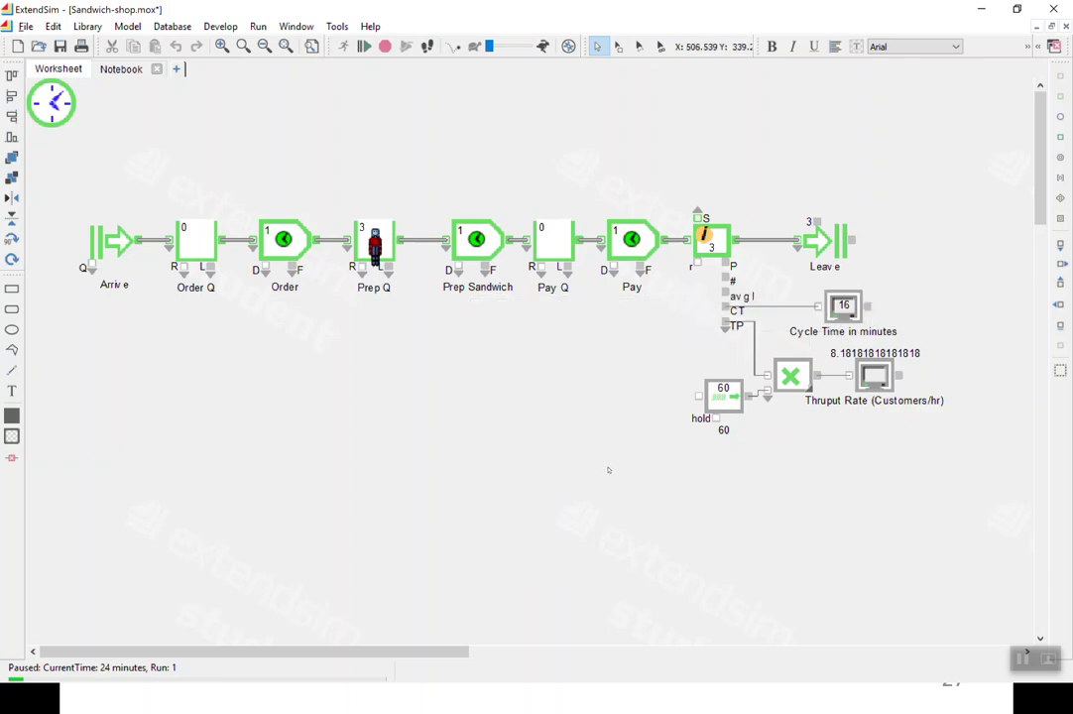
click(428, 48)
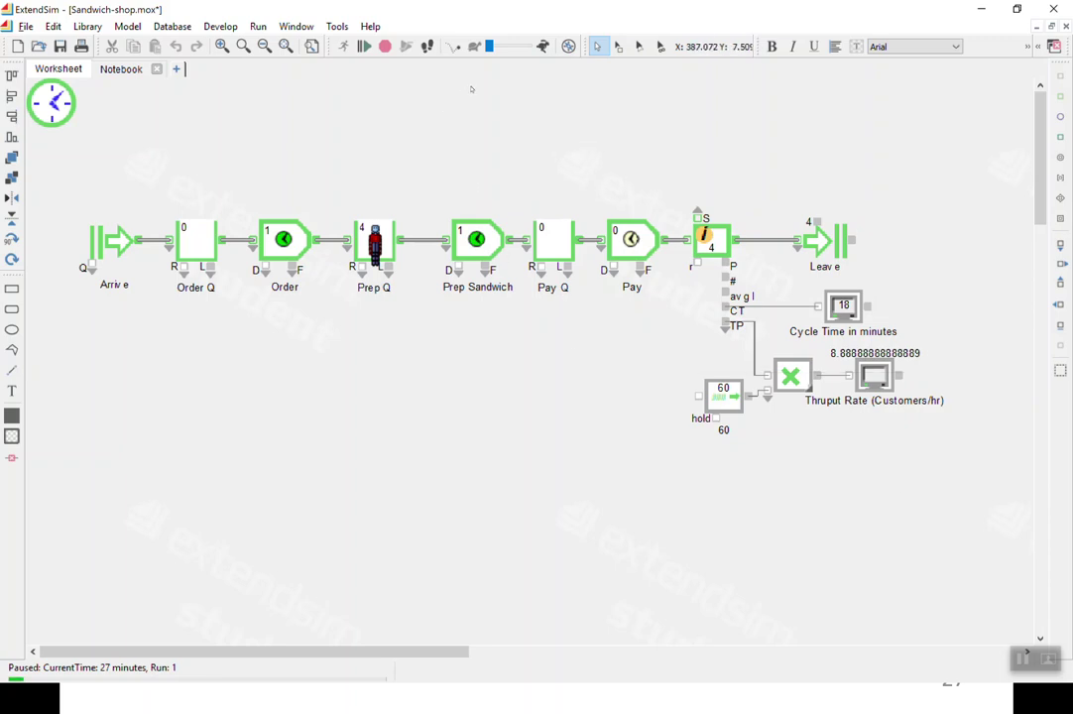
Step: Resume the paused simulation and raise the animation speed to its fastest setting to complete the 480-minute run
click(364, 46)
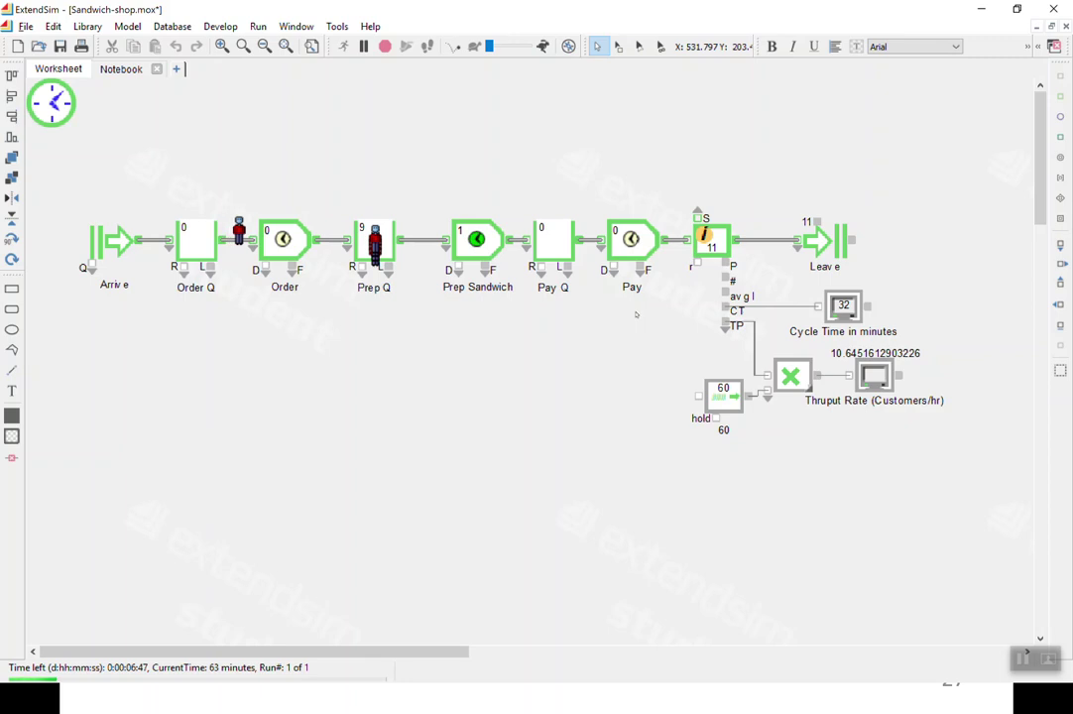
click(542, 46)
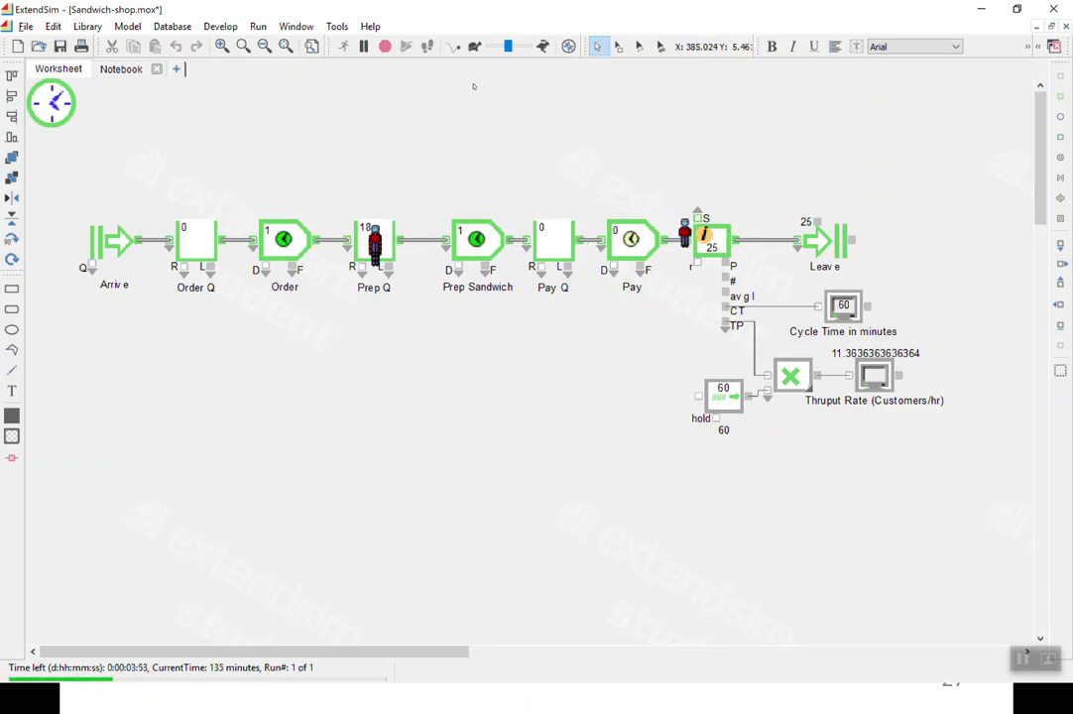
click(544, 47)
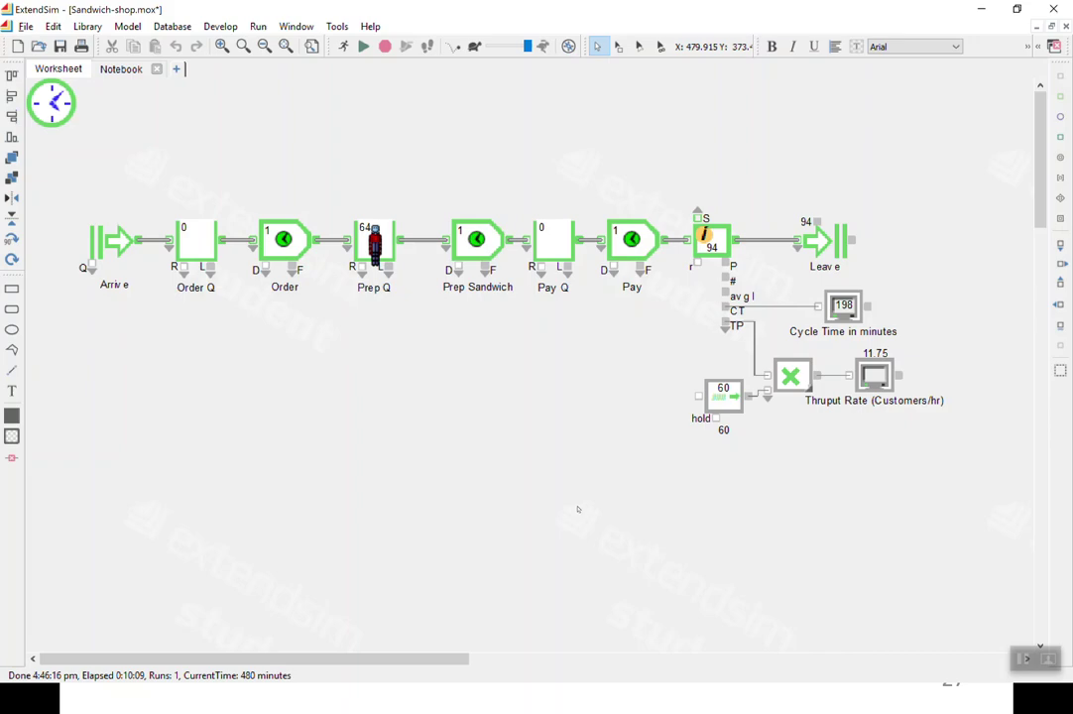
Step: Switch to the exercise slide to review it, return to ExtendSim and rerun the model to the end with animation turned off
key(alt+Tab)
key(alt+Tab)
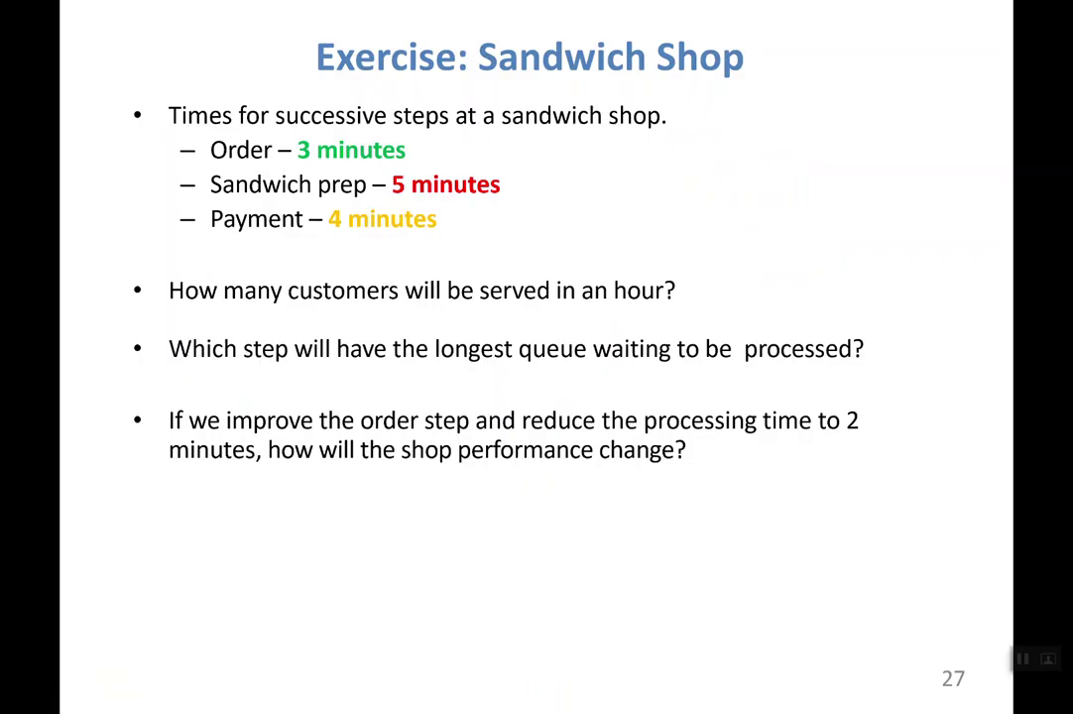
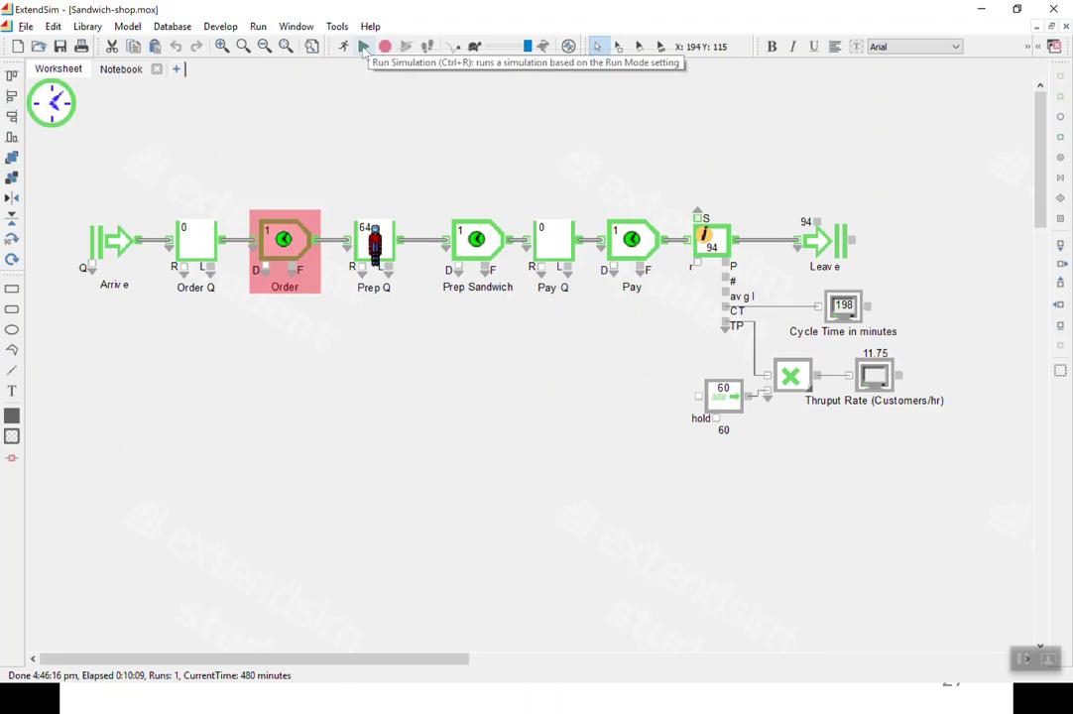
click(364, 48)
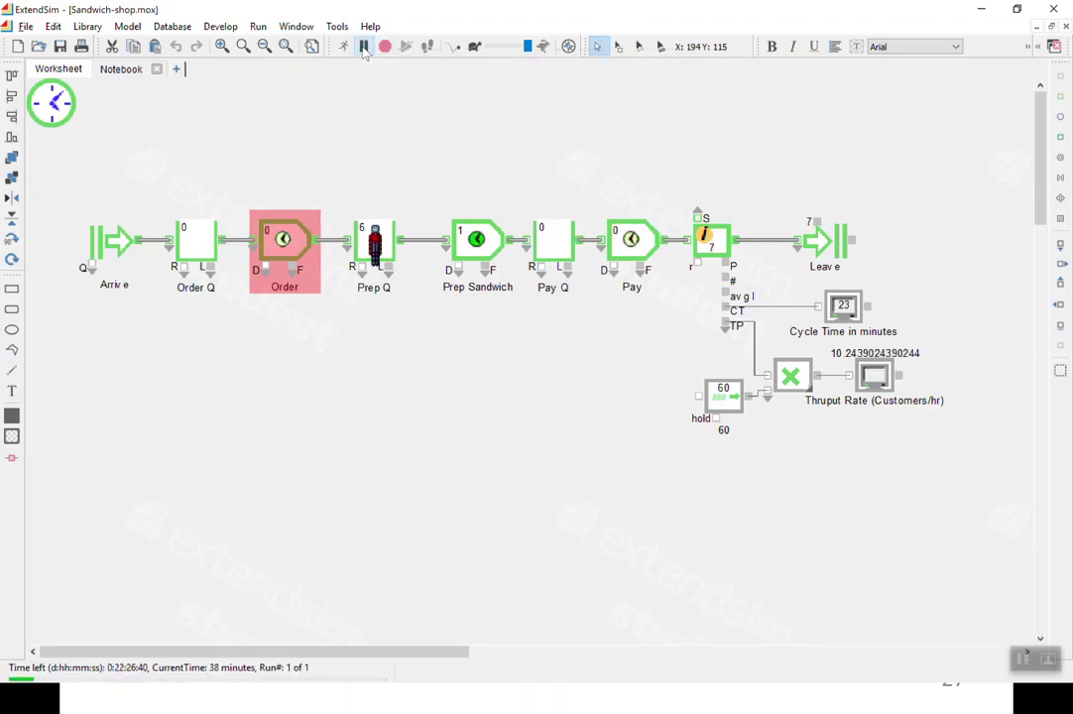
click(453, 47)
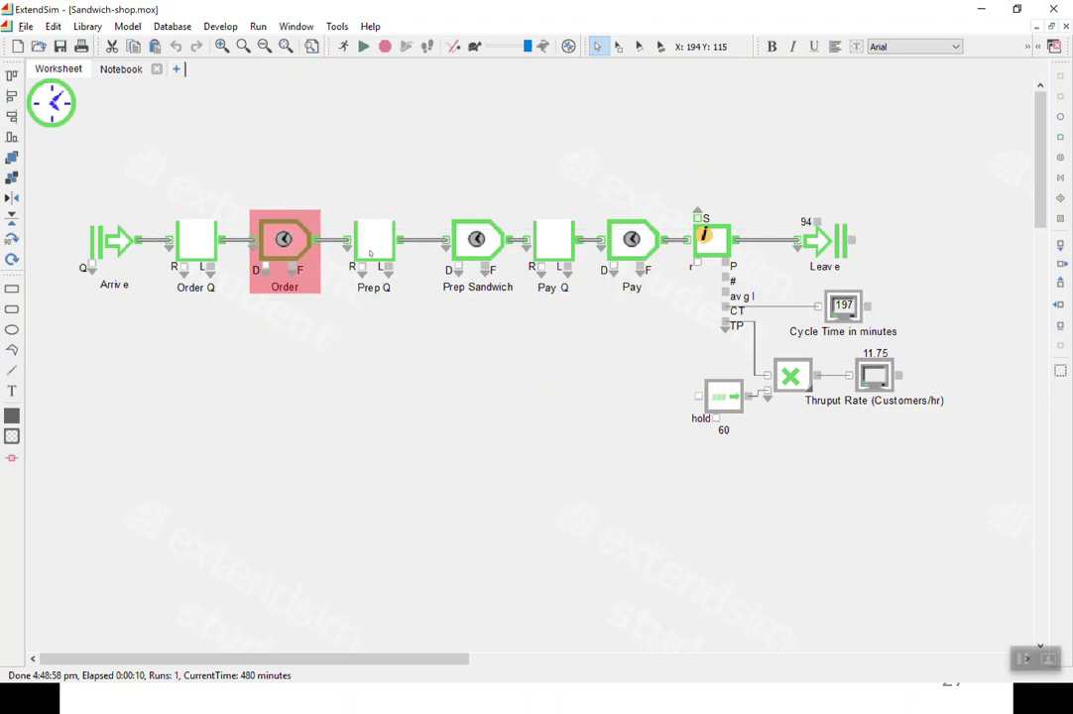
Step: Set the renege time of the Prep Q queue to 5 minutes and accept the dialog
click(369, 254)
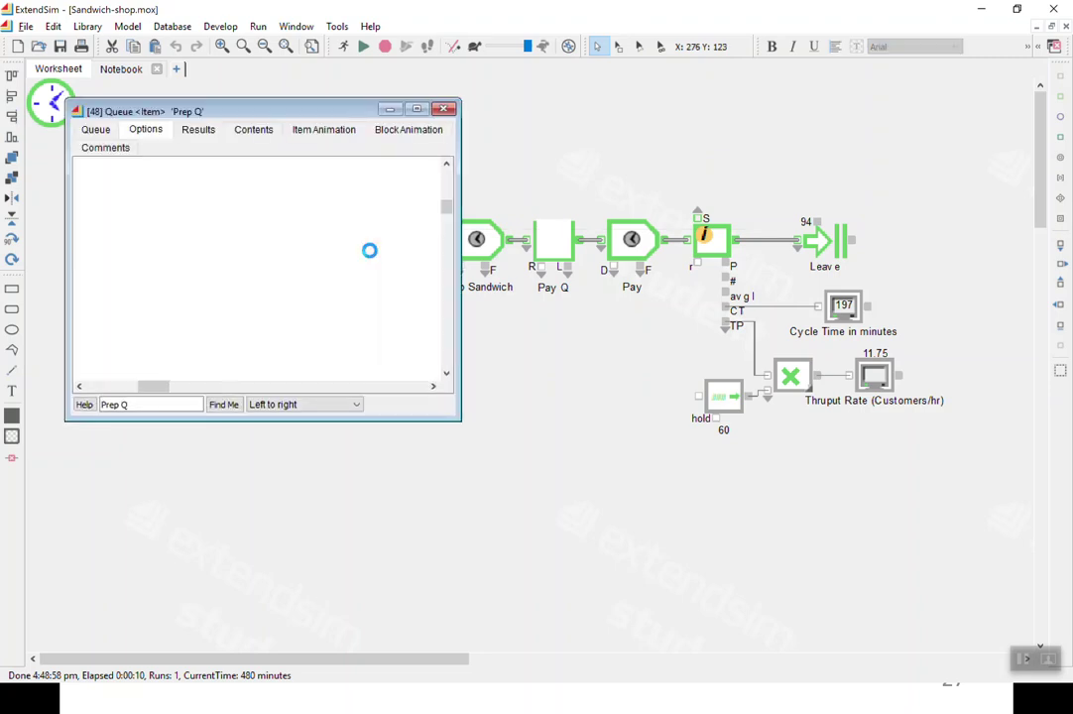
double_click(281, 242)
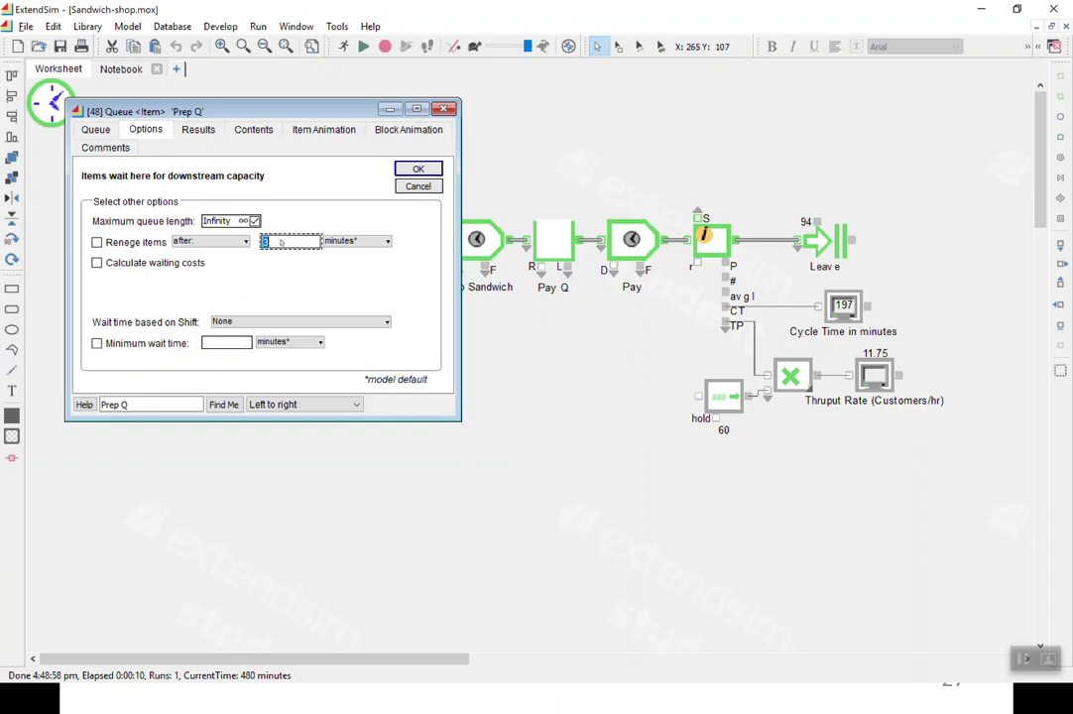
text(5)
click(418, 170)
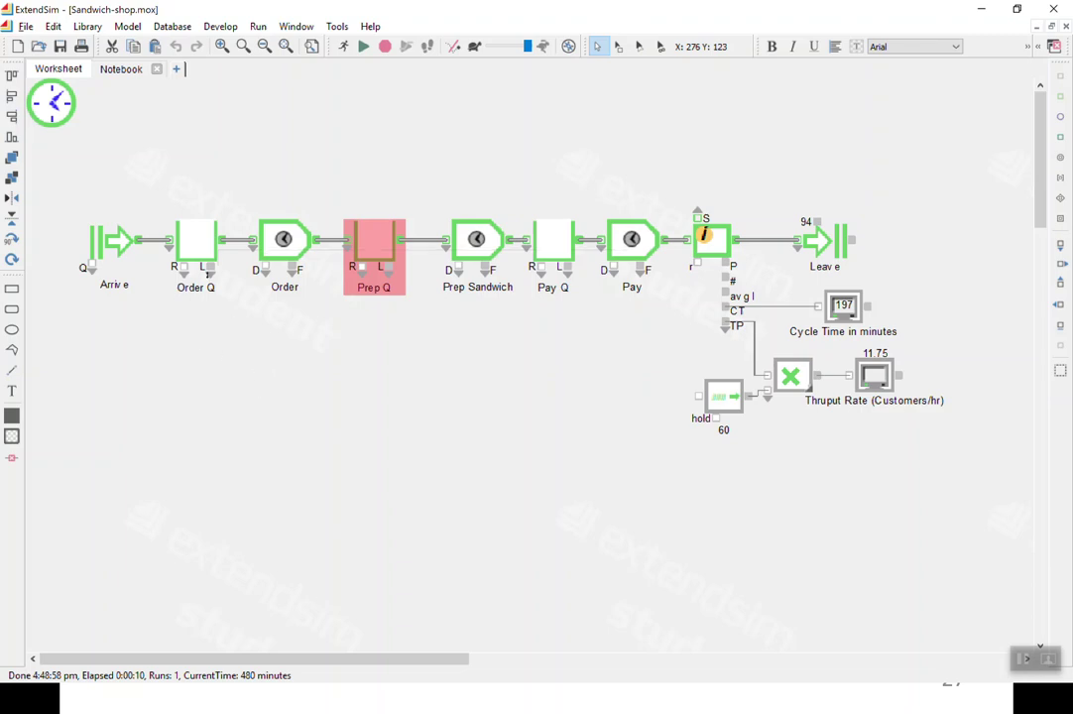
Step: Enable reneging after 5 minutes in the Order Q queue's options and accept the dialog
double_click(203, 248)
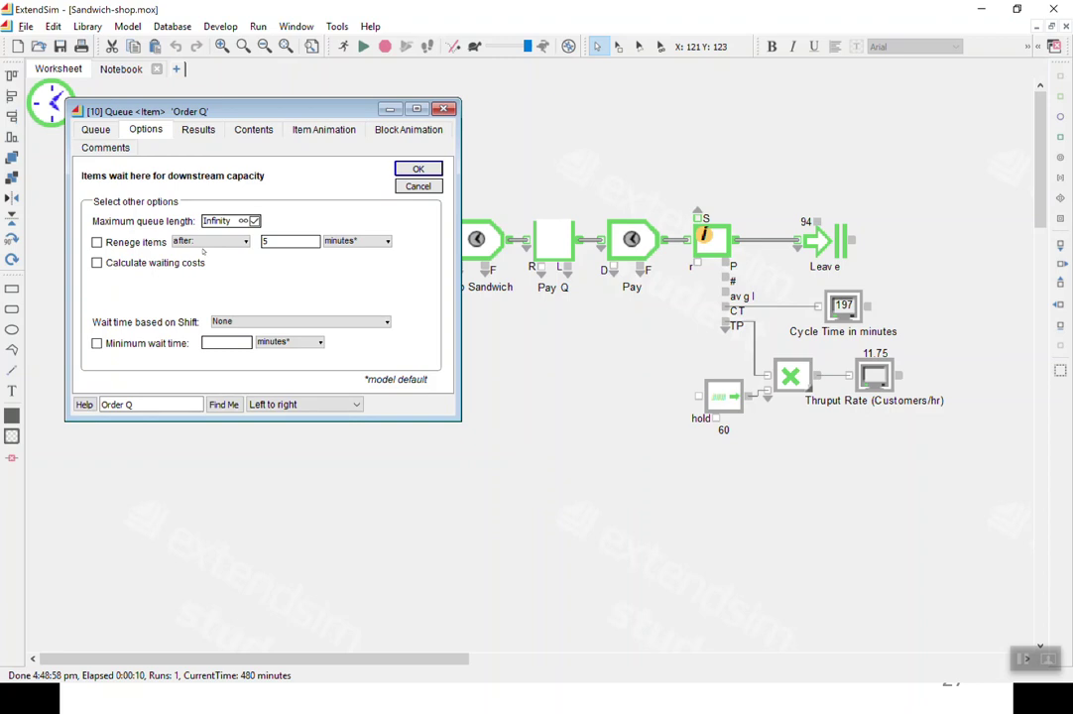
click(98, 242)
click(99, 242)
click(97, 242)
click(418, 170)
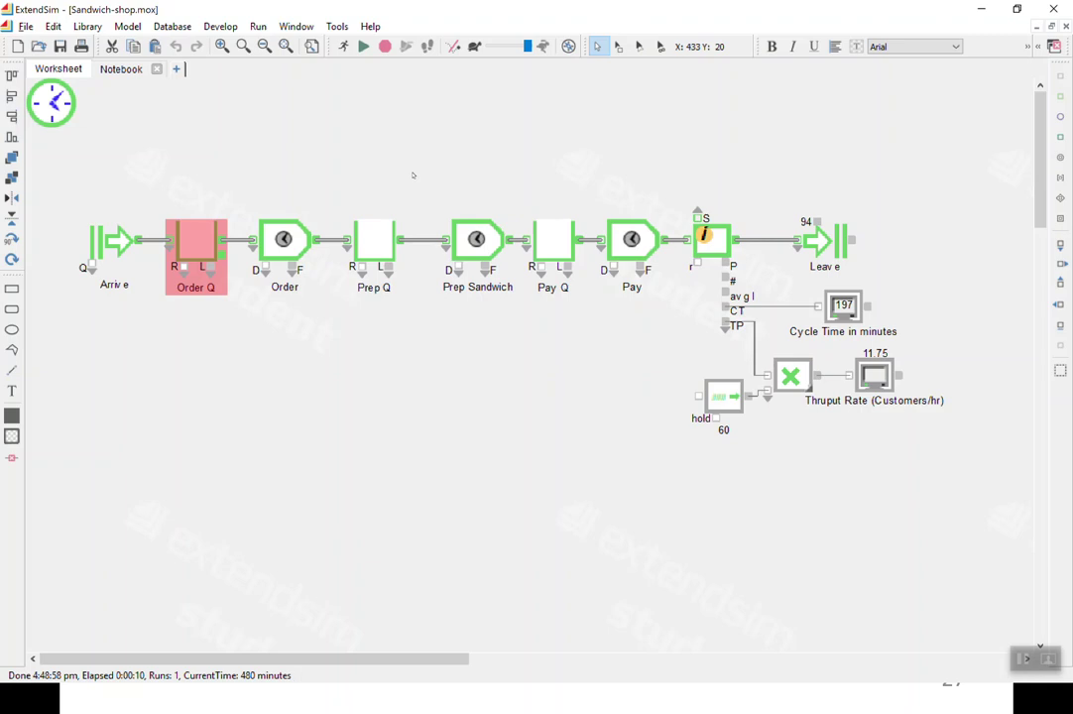
Step: Duplicate the Leave exit block and place the copy slightly below and to the right of the original
click(828, 241)
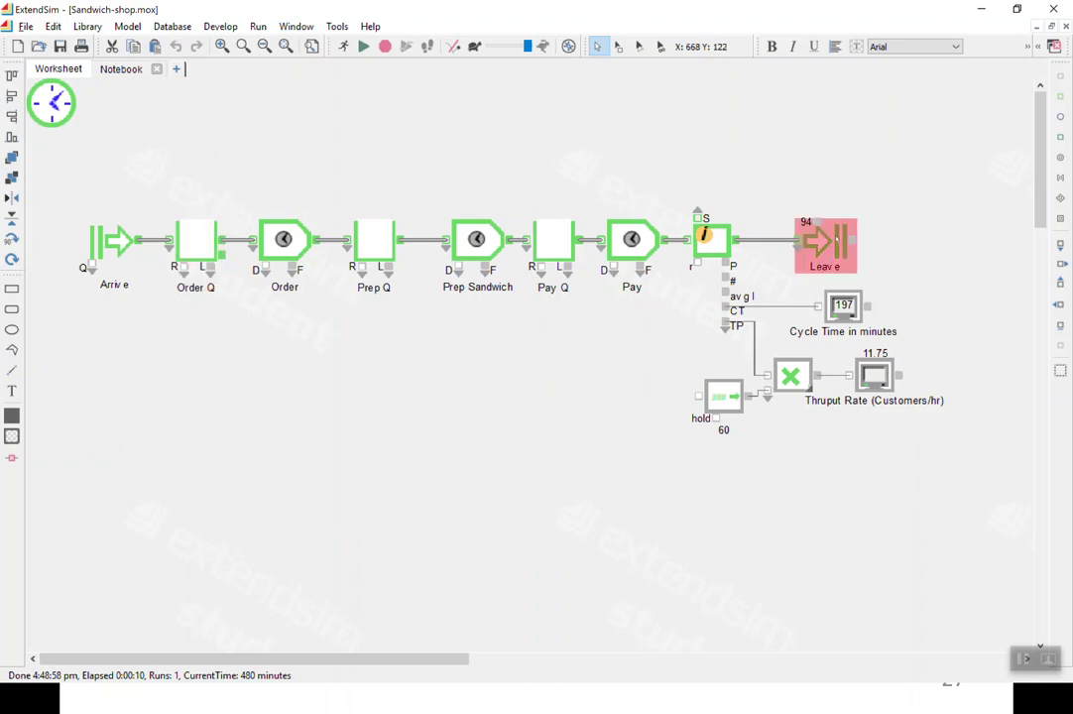
drag(838, 238, 883, 261)
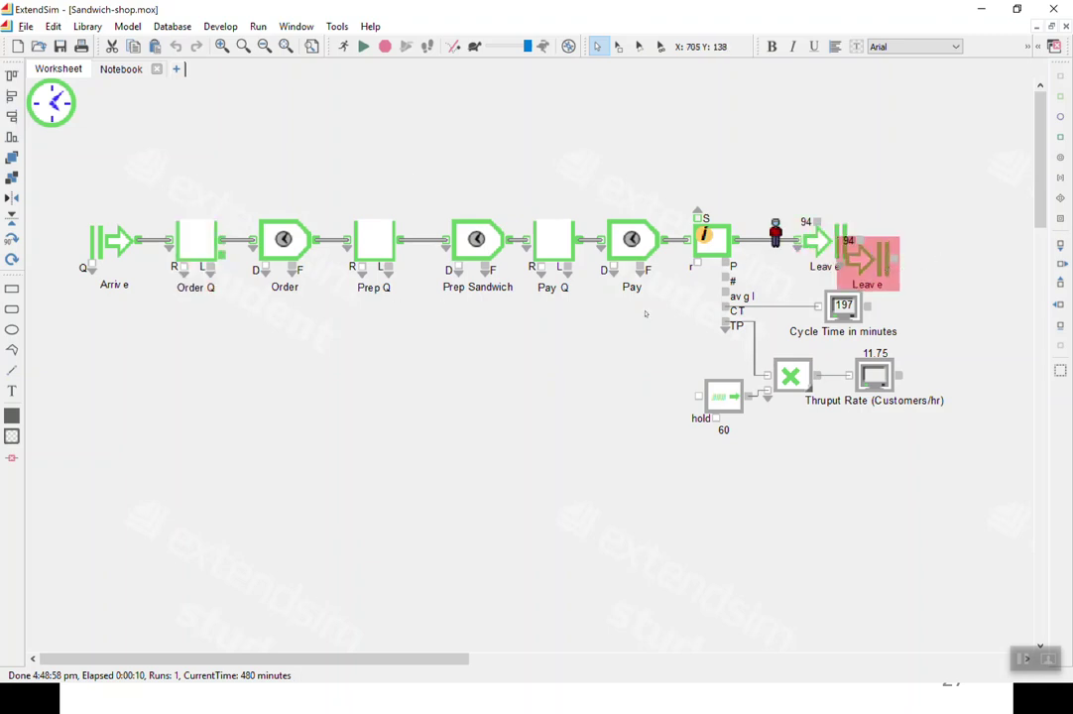
right_click(277, 353)
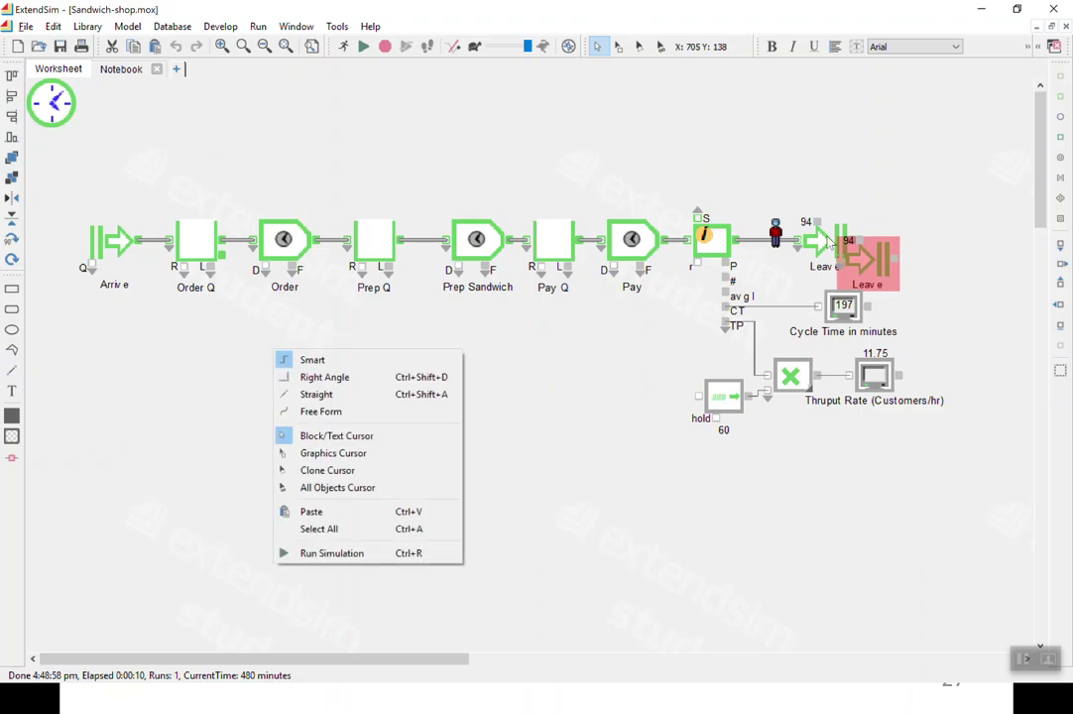
click(474, 454)
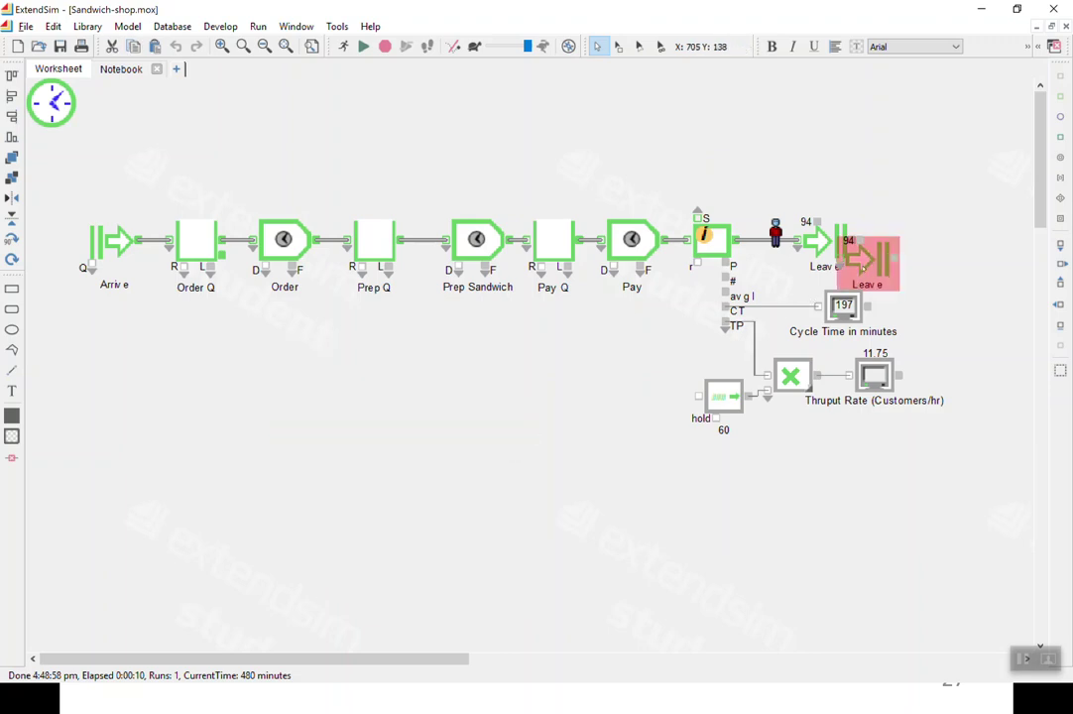
Step: Move the copied Leave block below Order Q and connect the queue's renege item output to the block's input
drag(863, 266, 254, 359)
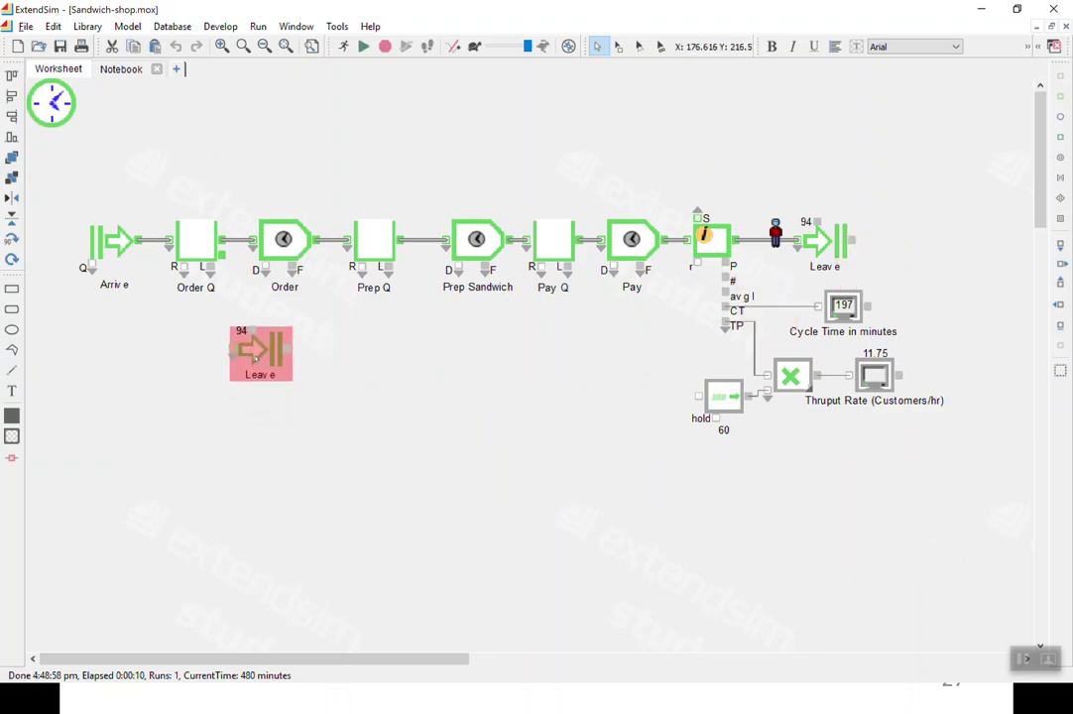
click(229, 428)
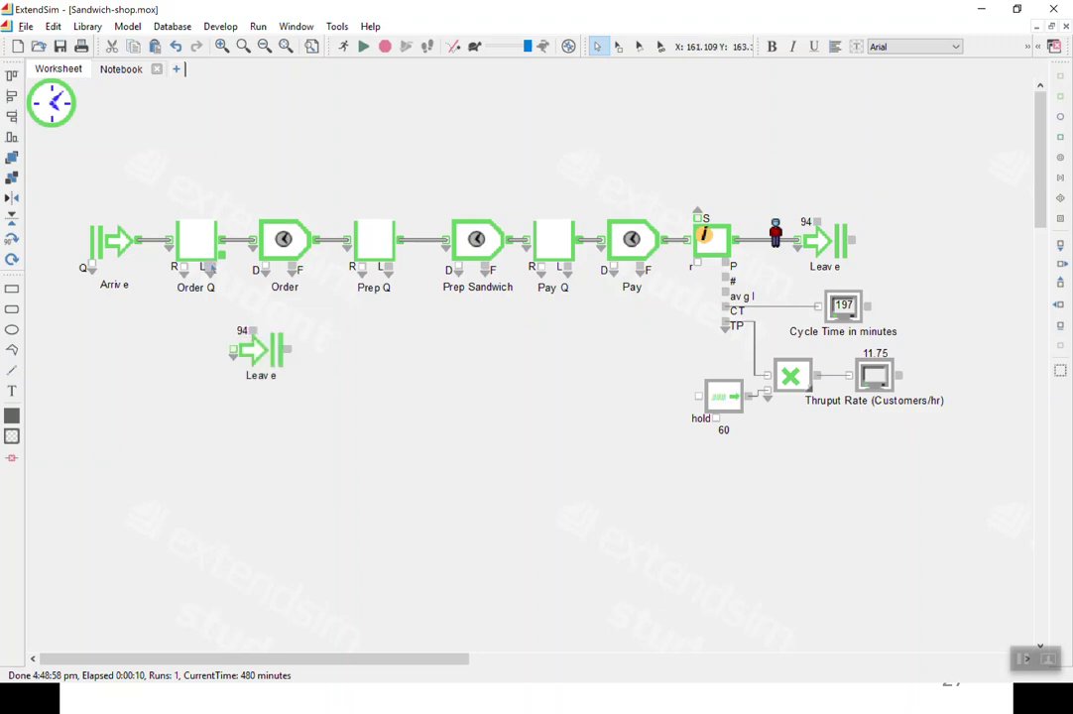
drag(208, 268, 235, 355)
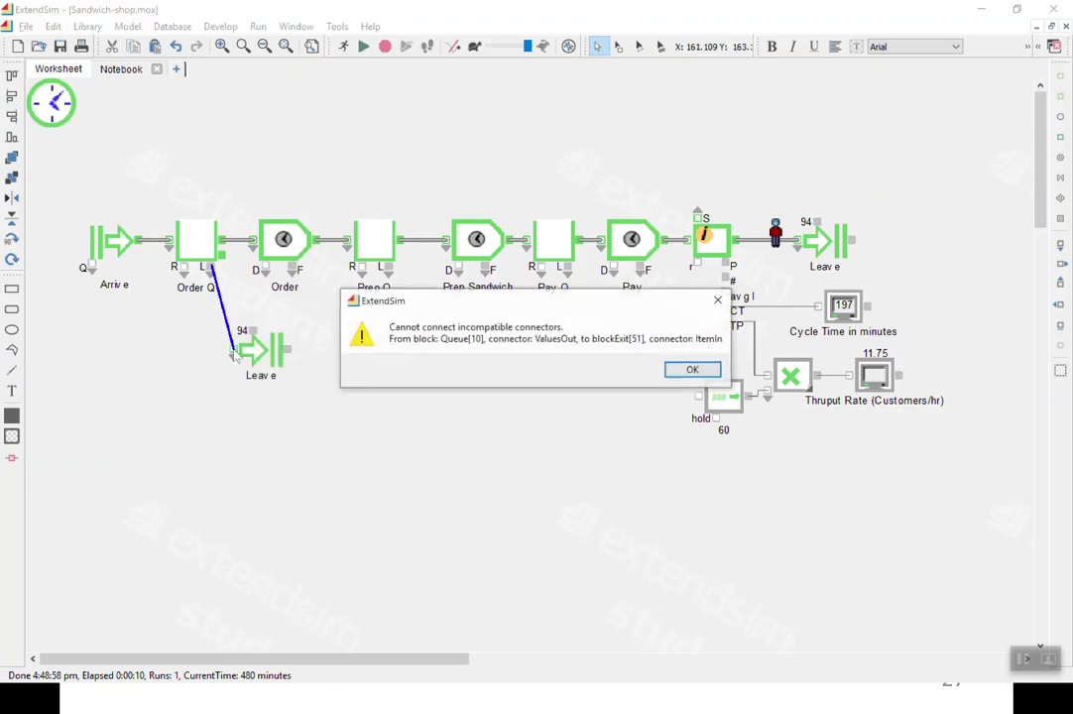
click(695, 370)
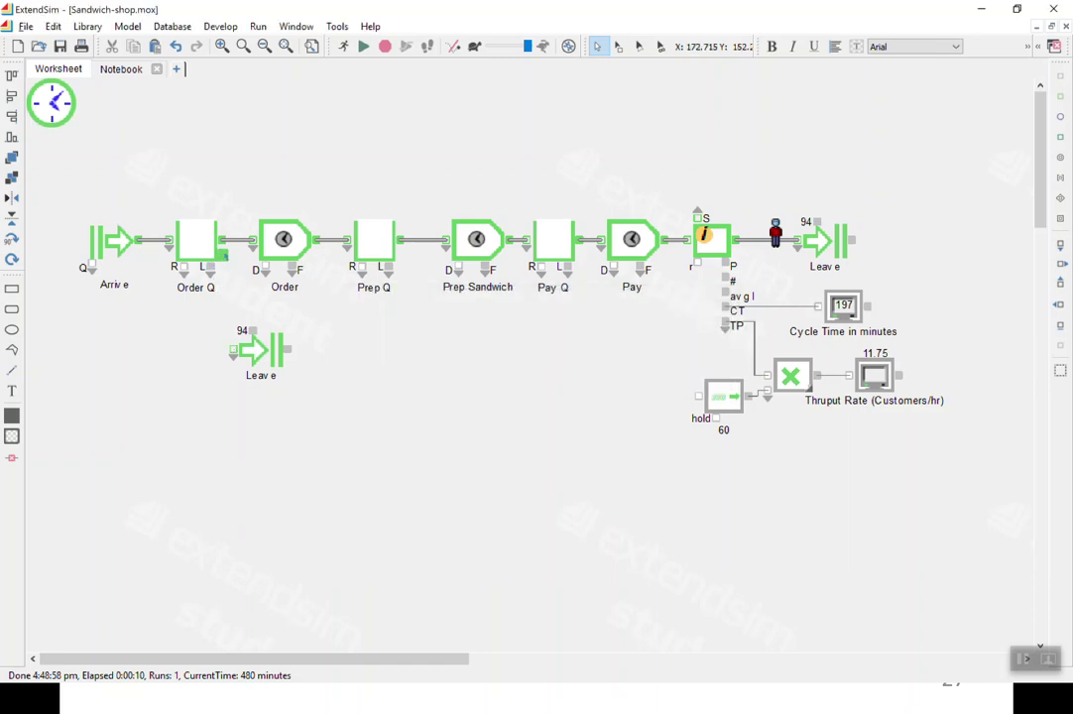
drag(224, 256, 268, 357)
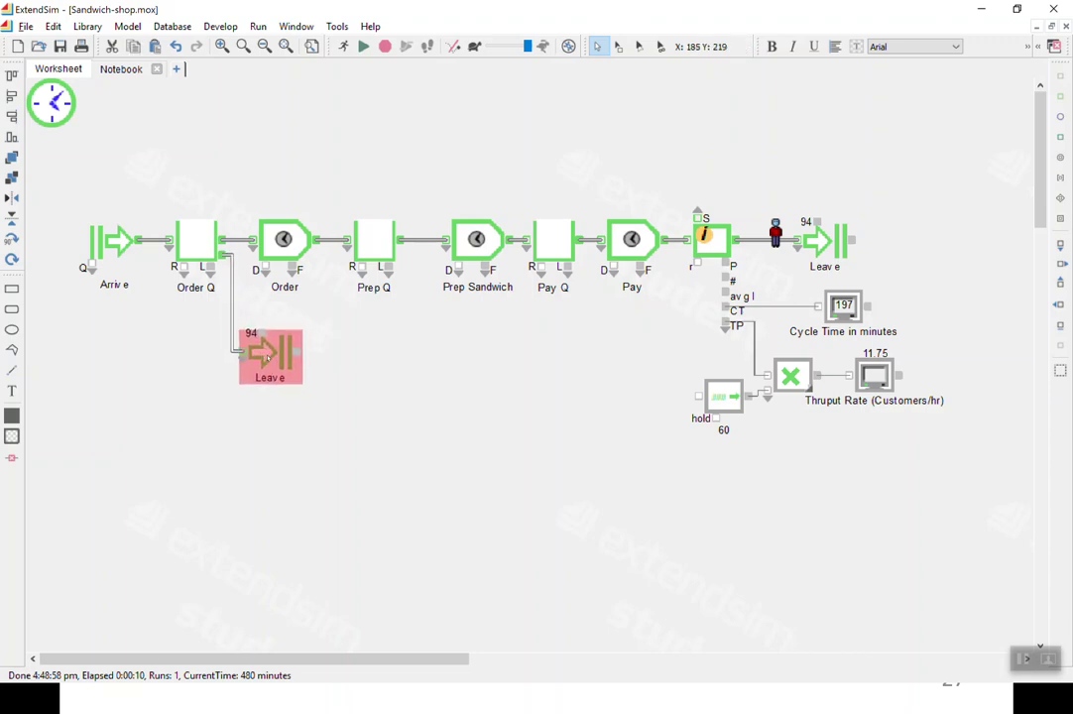
Step: Rename the exit block below Order Q as Lost Customers and accept the dialog
double_click(274, 368)
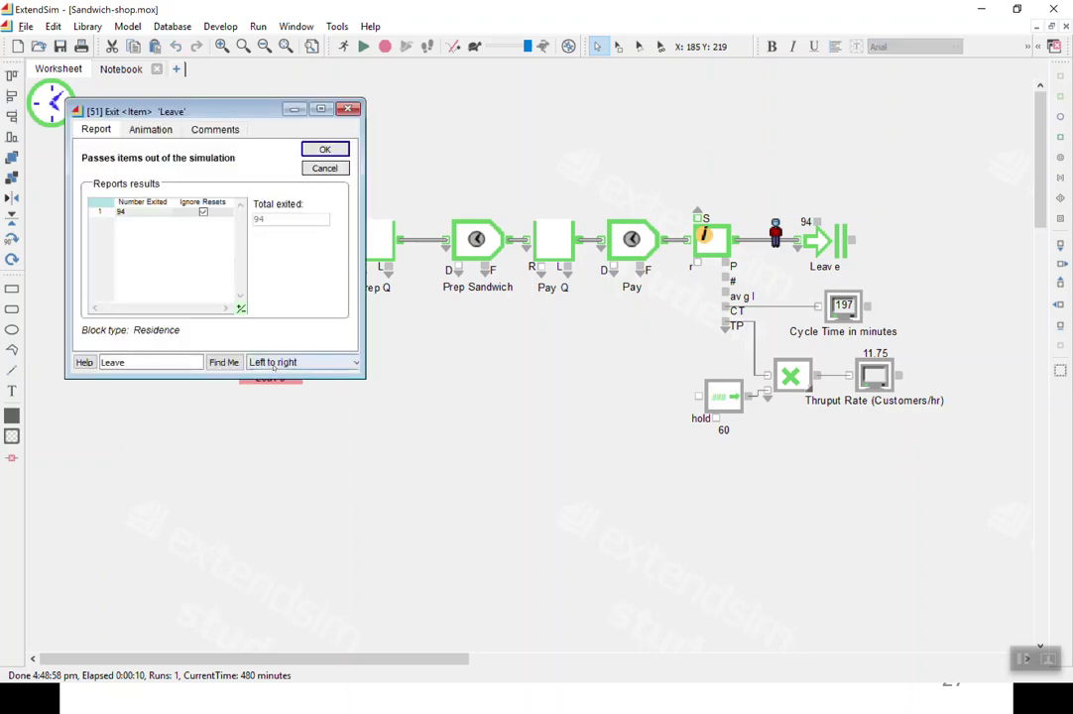
key(BackSpace)
key(BackSpace)
key(BackSpace)
key(BackSpace)
text(ost Customers)
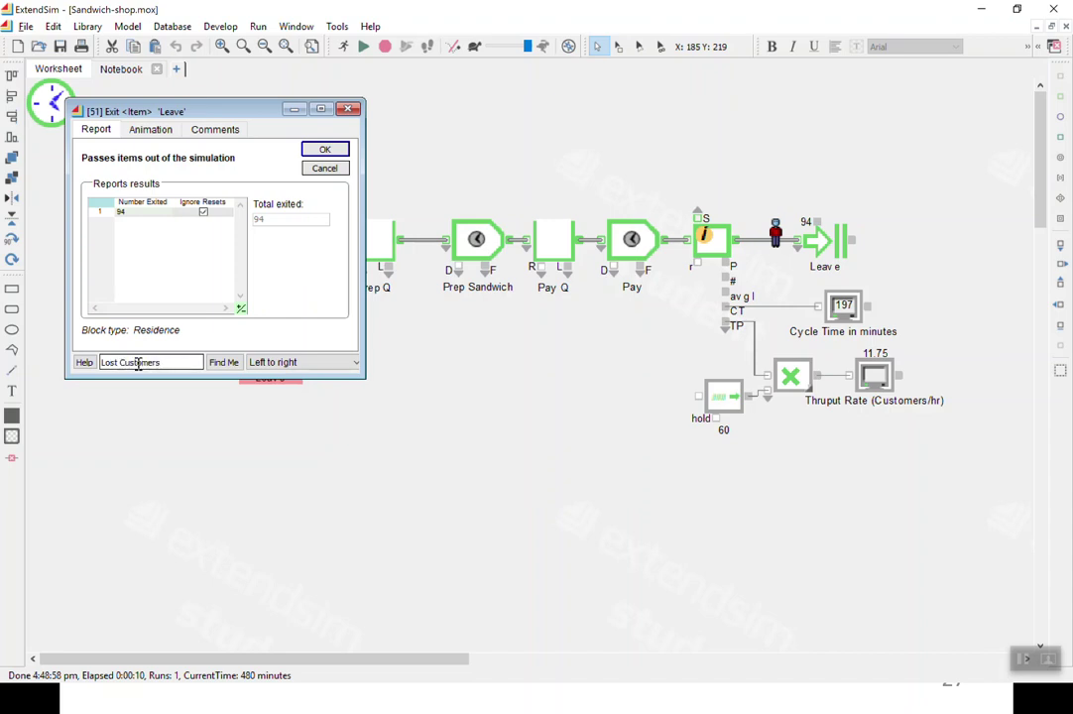
click(324, 150)
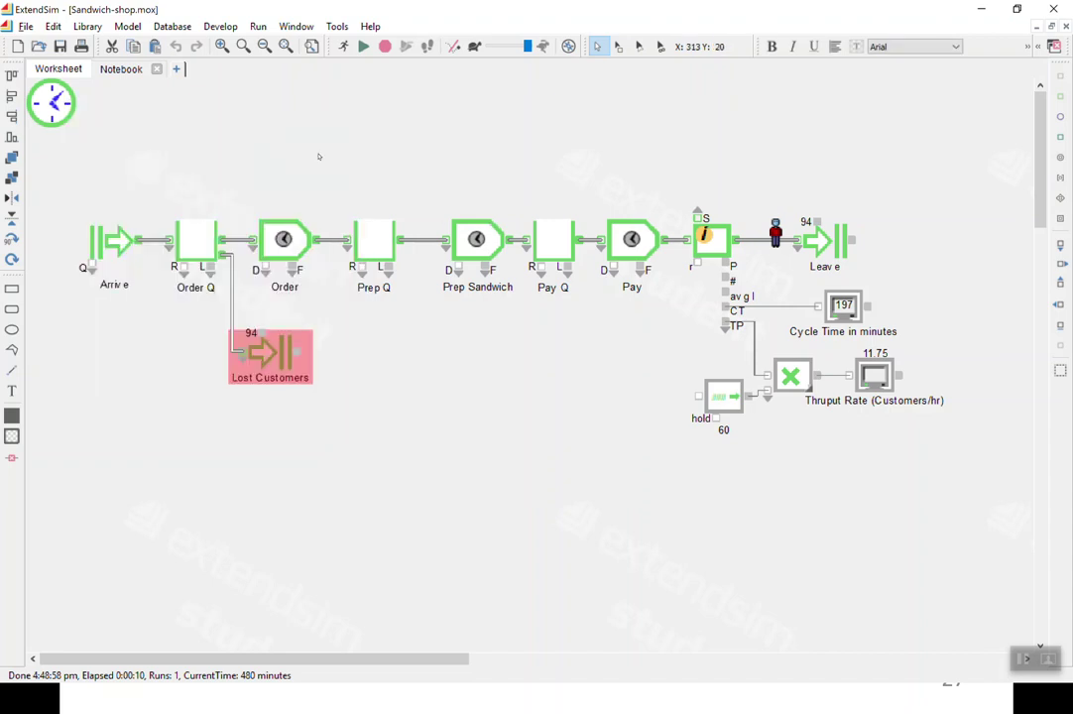
Step: Turn animation on, run the model at a slower animation speed to observe the queues, and stop the run before it ends
click(453, 47)
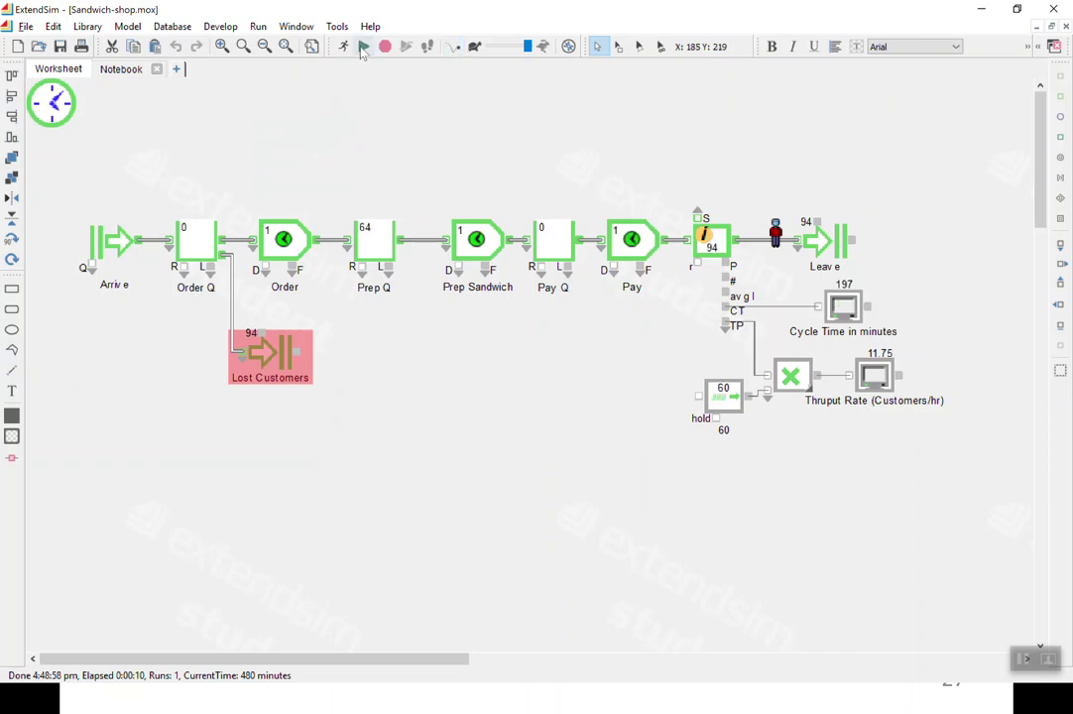
click(364, 47)
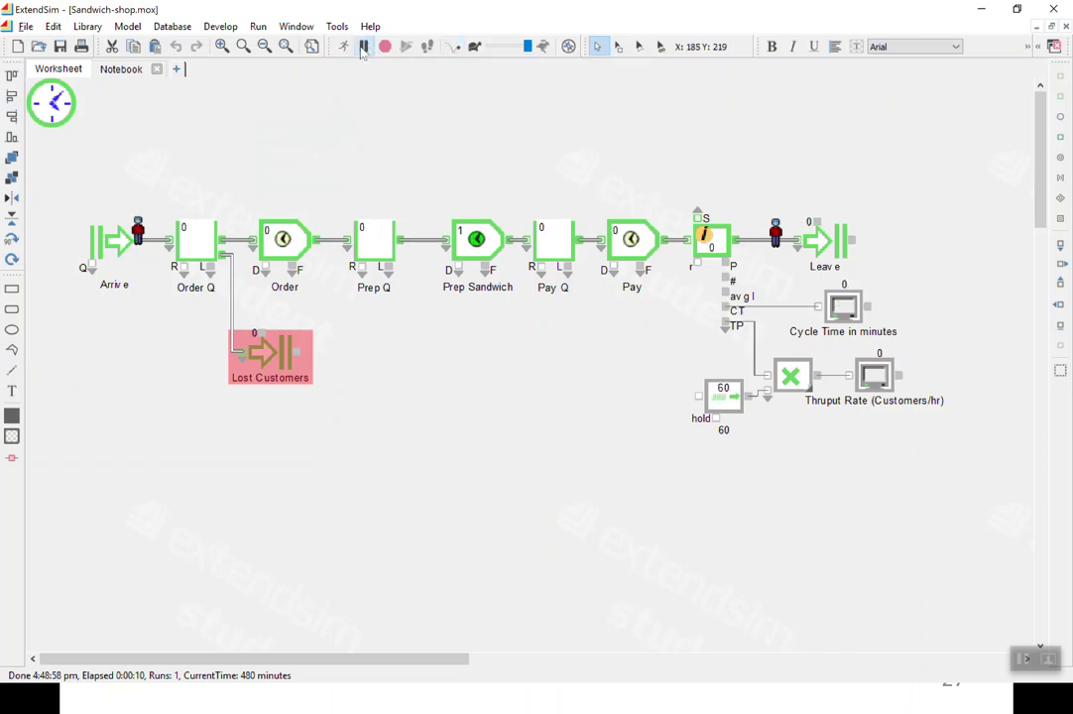
click(477, 47)
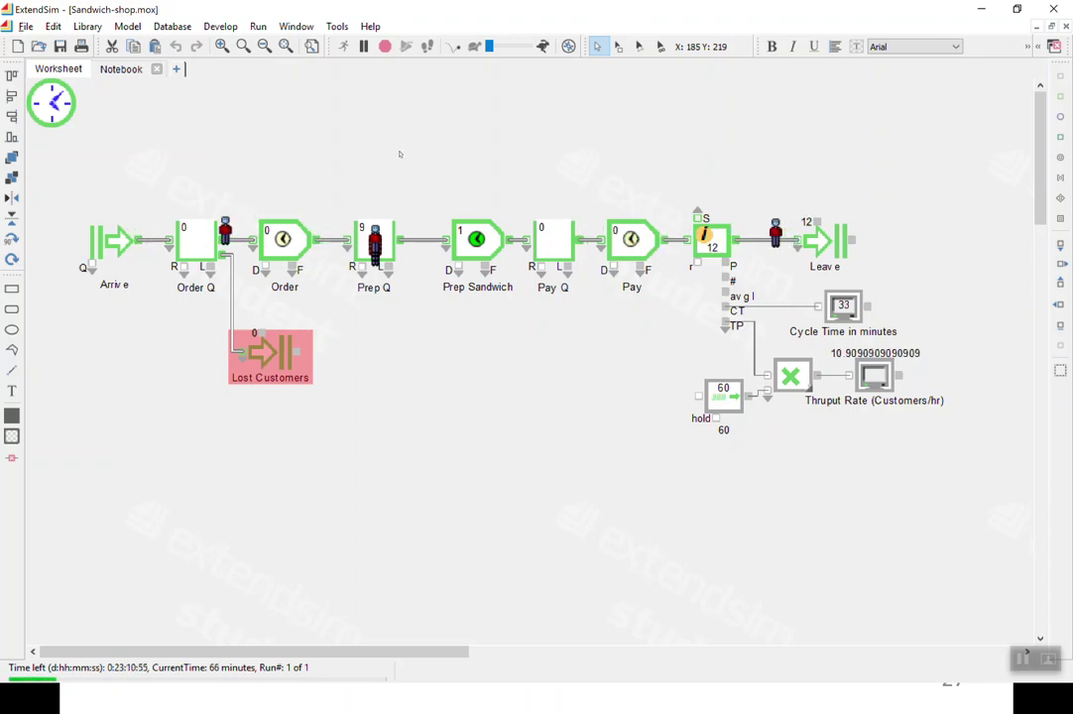
click(384, 51)
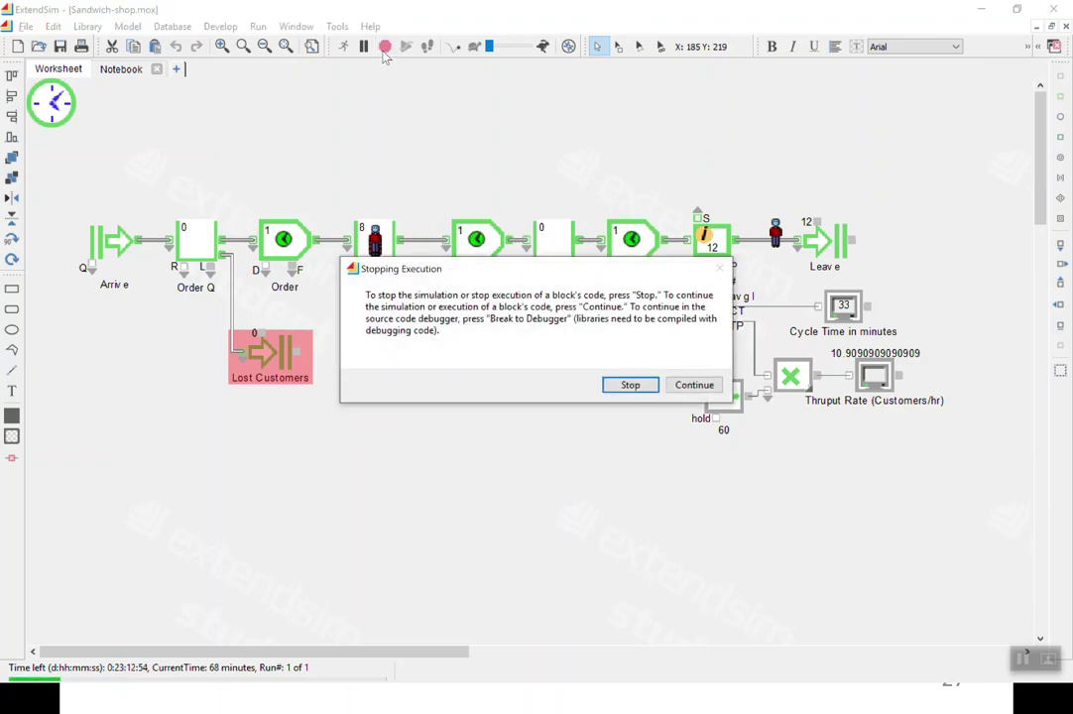
click(628, 386)
click(628, 361)
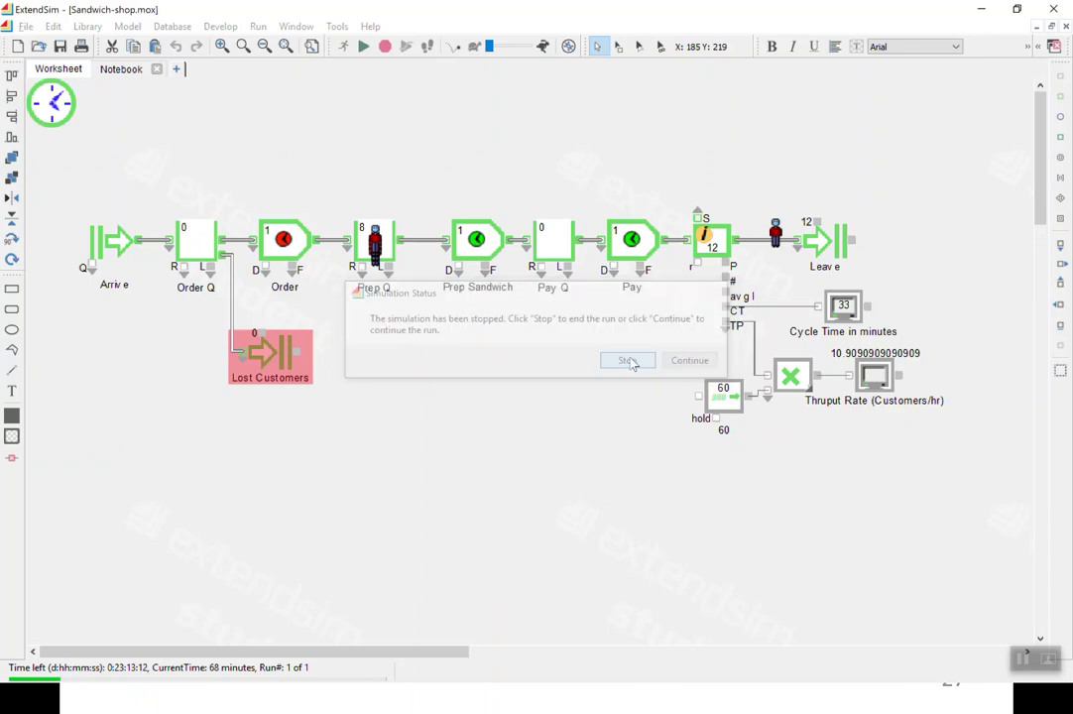
Step: Set the maximum queue length of Prep Q to 5 in its options and accept the dialog
click(367, 244)
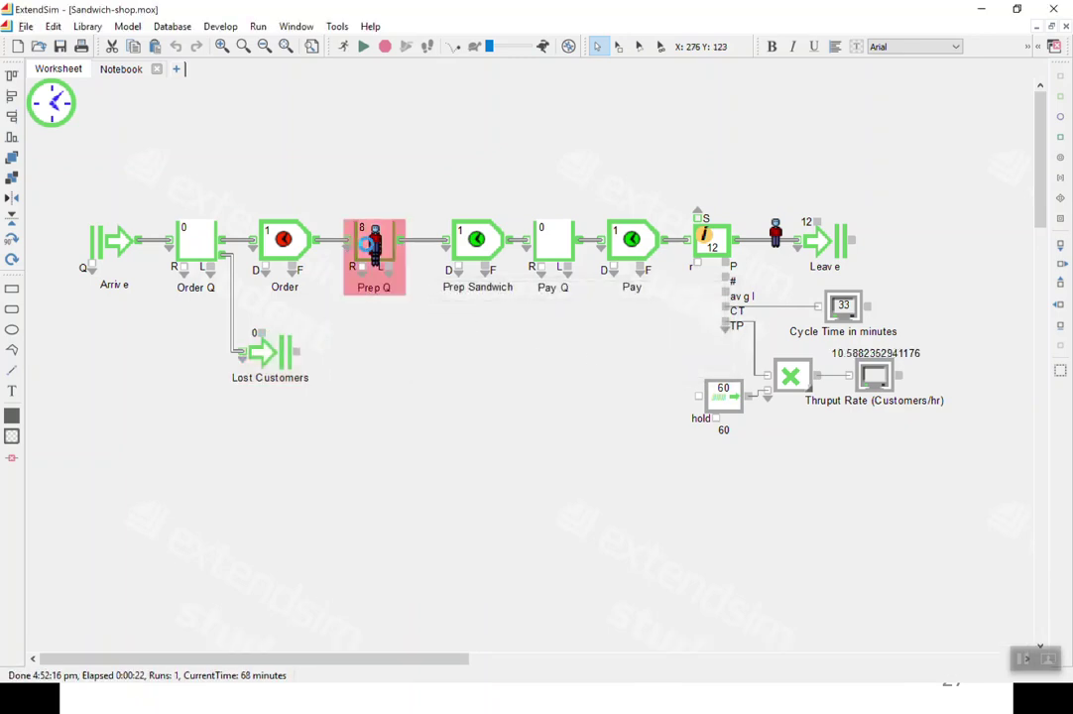
double_click(367, 246)
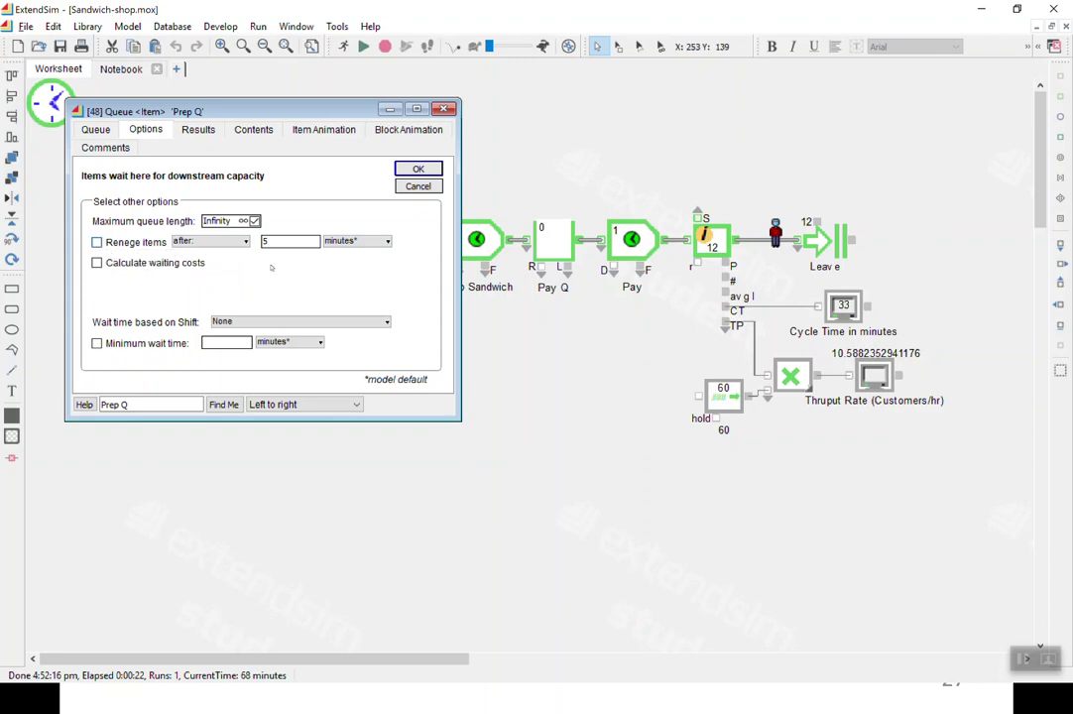
click(216, 222)
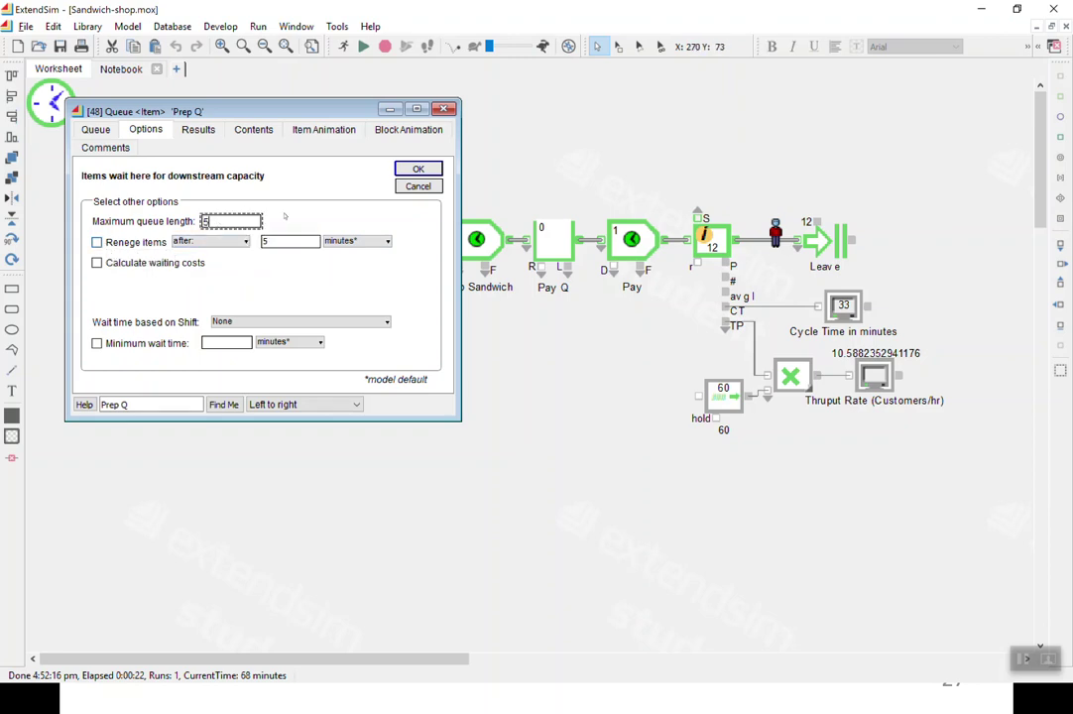
click(417, 169)
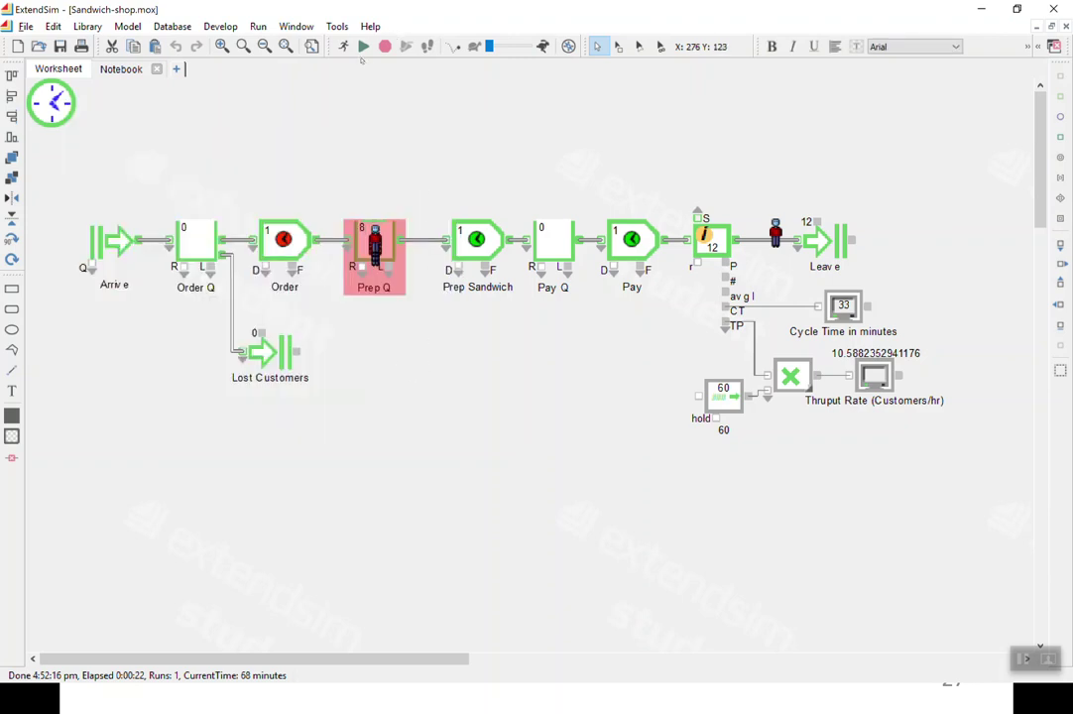
Step: Rerun the animated model, varying the animation speed to watch customers renege from Order Q, and finish at the fastest speed
click(365, 48)
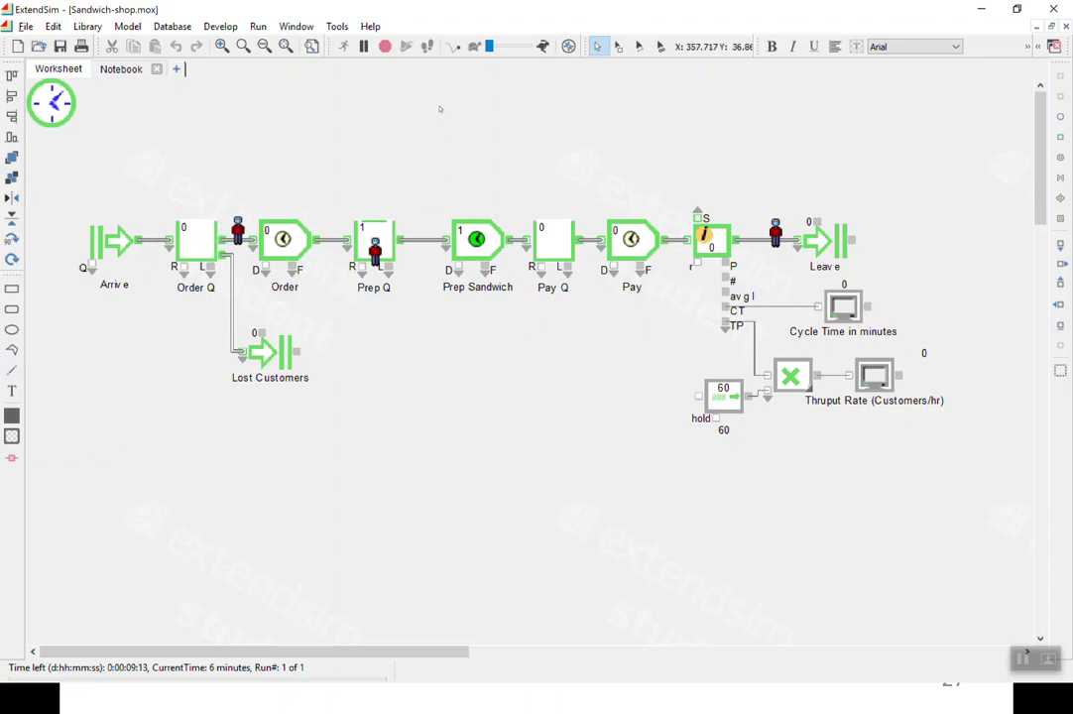
click(519, 45)
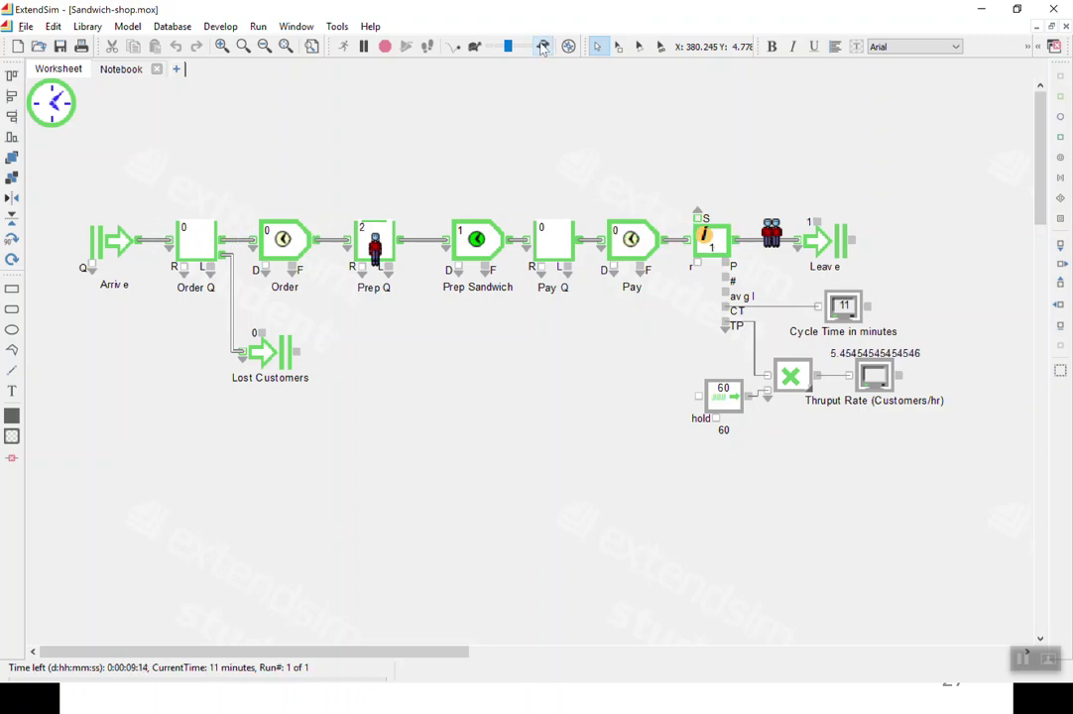
click(542, 48)
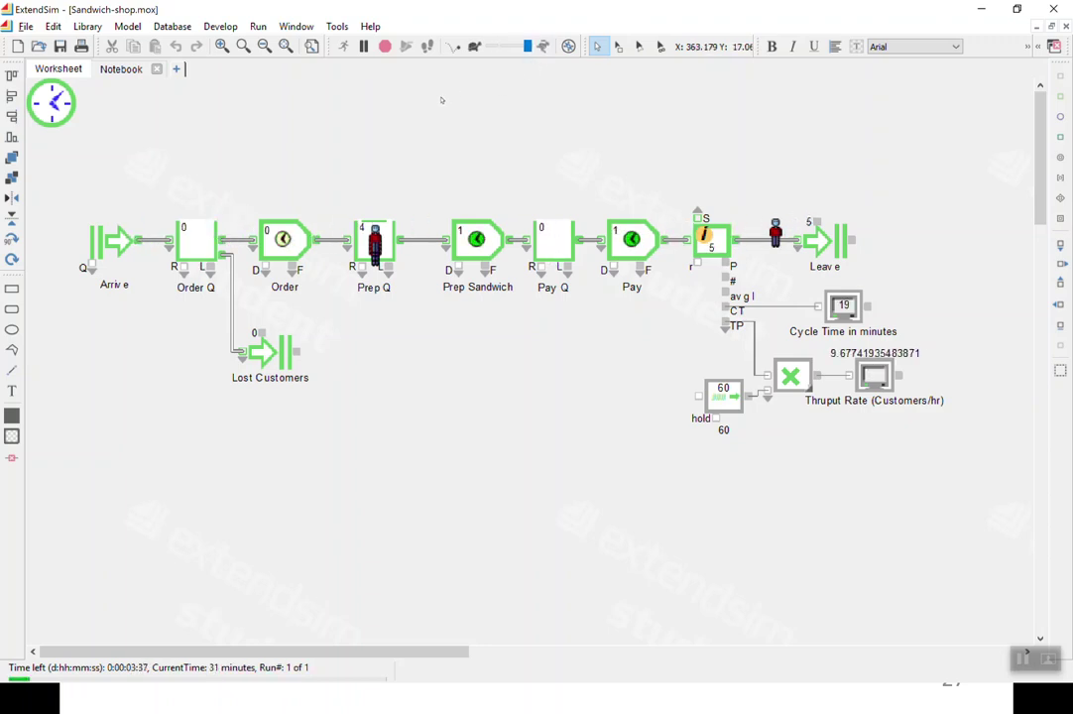
click(476, 48)
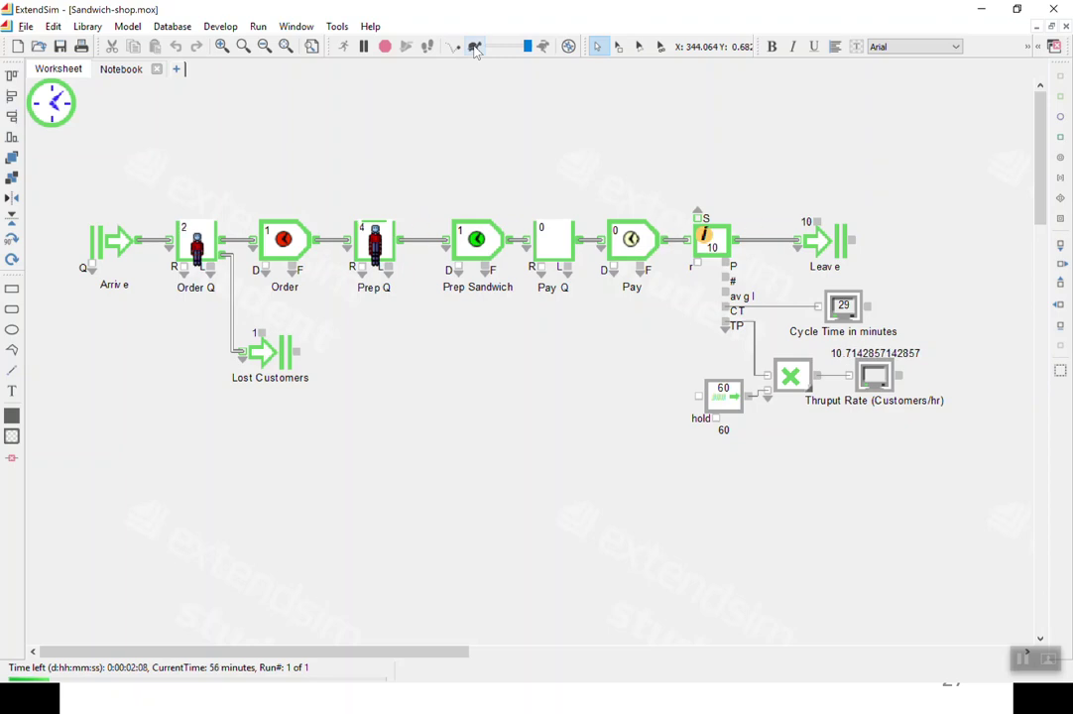
click(476, 47)
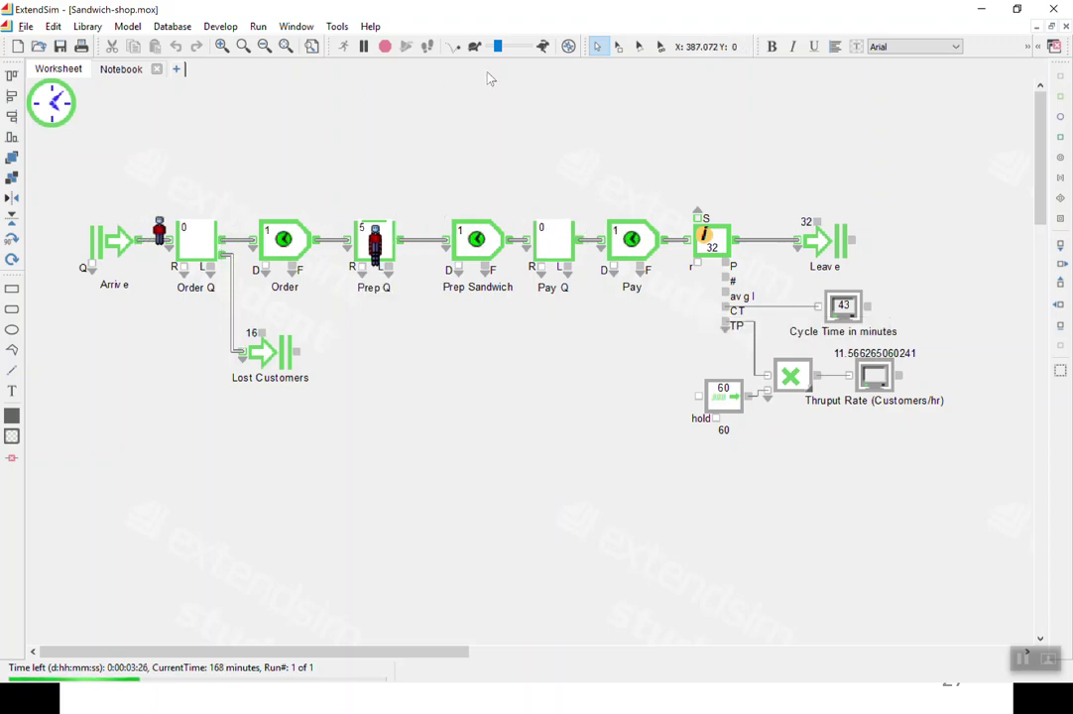
click(541, 48)
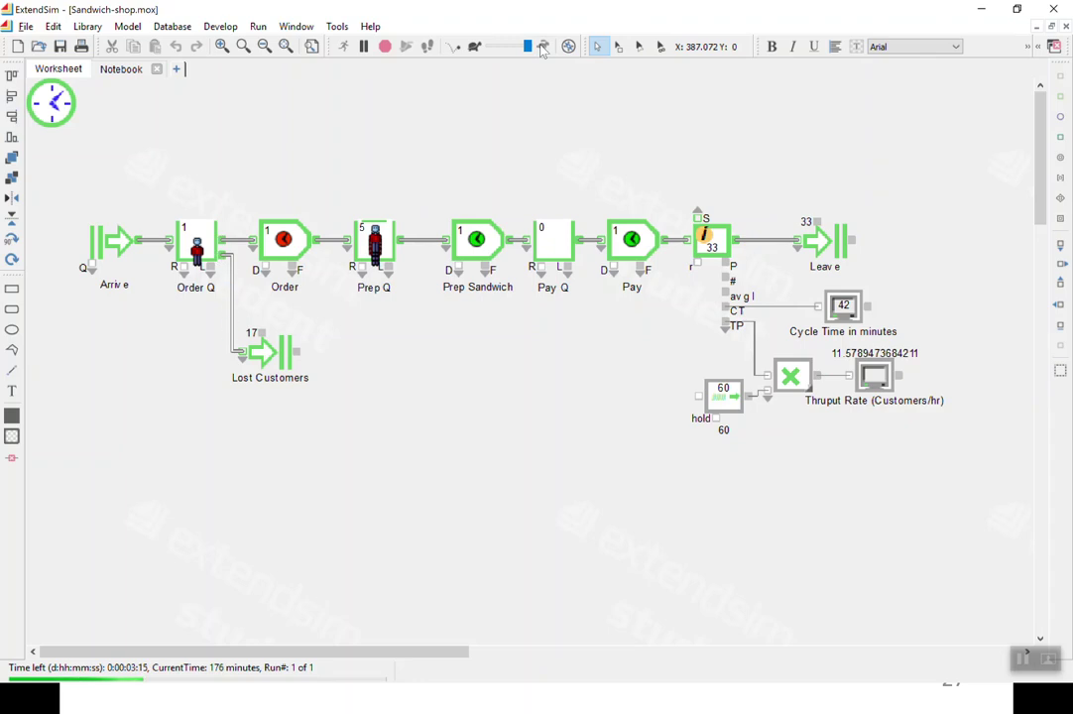